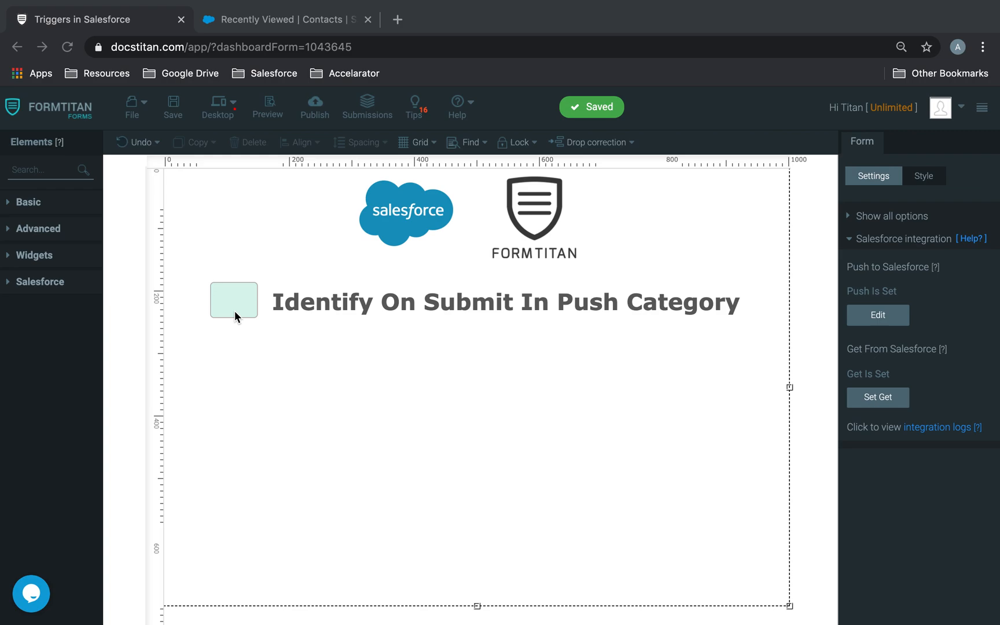
# Place a Submit button on the form, dismissing the Salesforce action setup prompt.
pyautogui.click(238, 300)
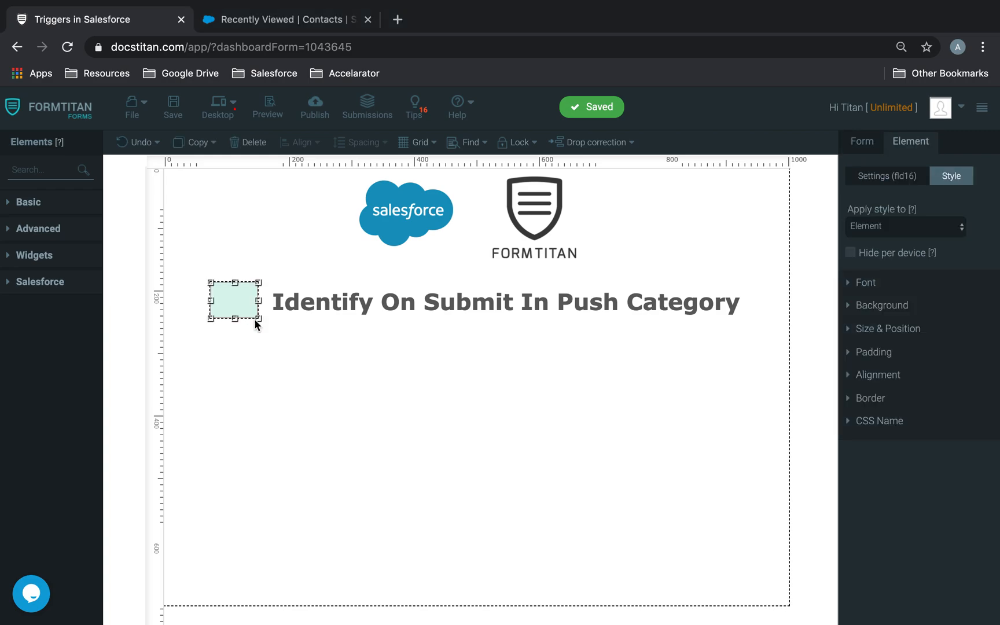
pyautogui.click(293, 358)
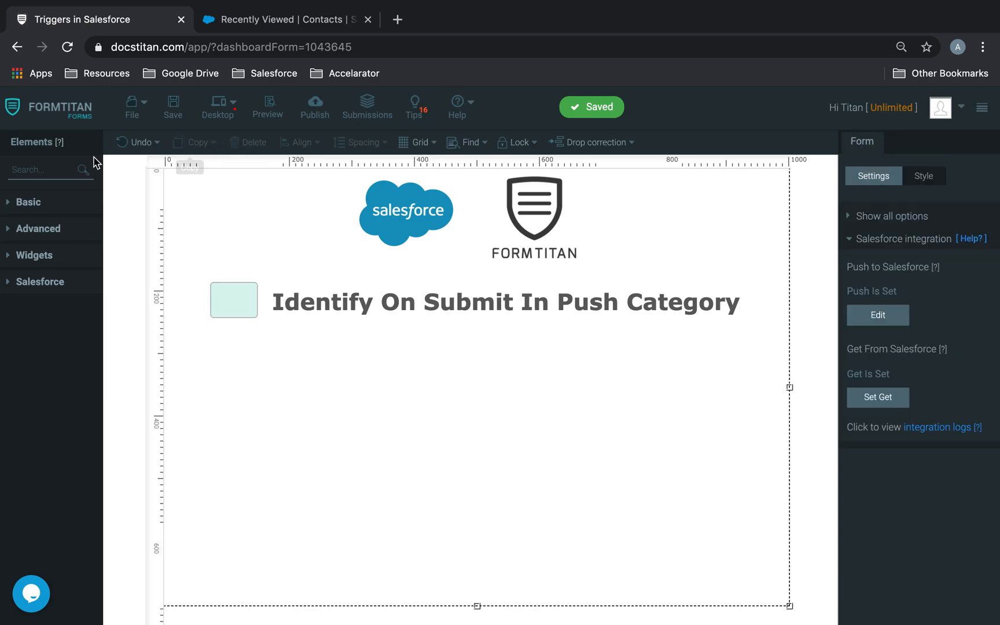
pyautogui.write('sub')
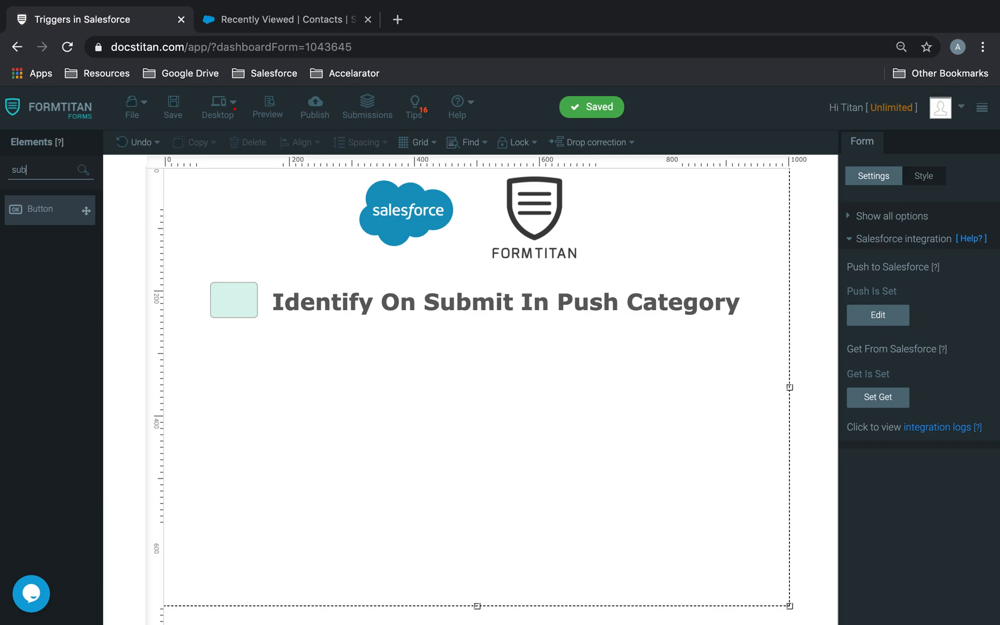
pyautogui.moveTo(49, 210); pyautogui.dragTo(325, 414)
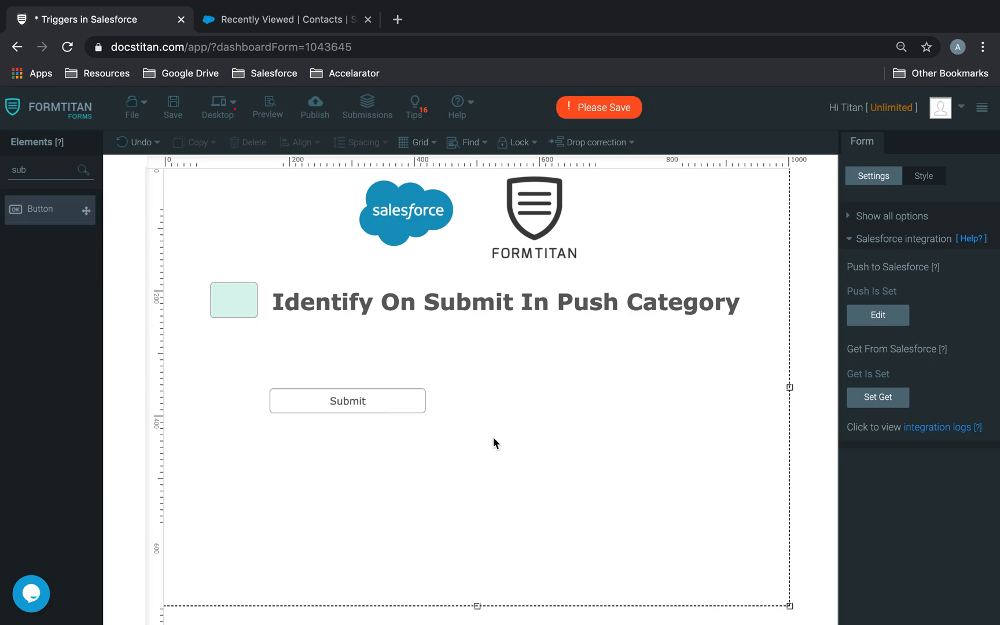
pyautogui.click(719, 599)
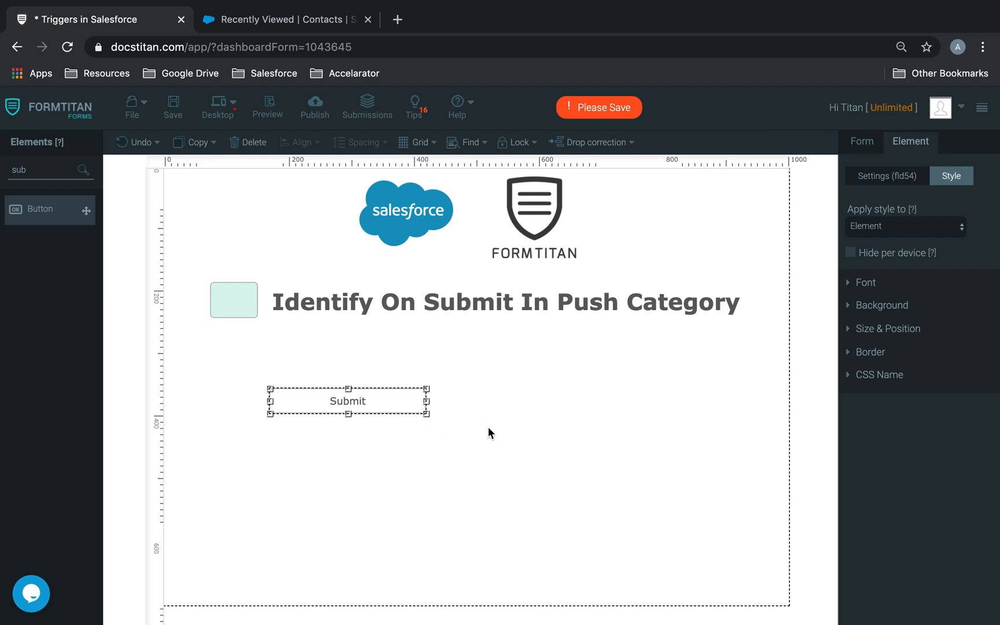
# Duplicate the Submit button and set the left button's type to submit.
pyautogui.press('super+c')
pyautogui.press('super+v')
pyautogui.moveTo(397, 424); pyautogui.dragTo(585, 403)
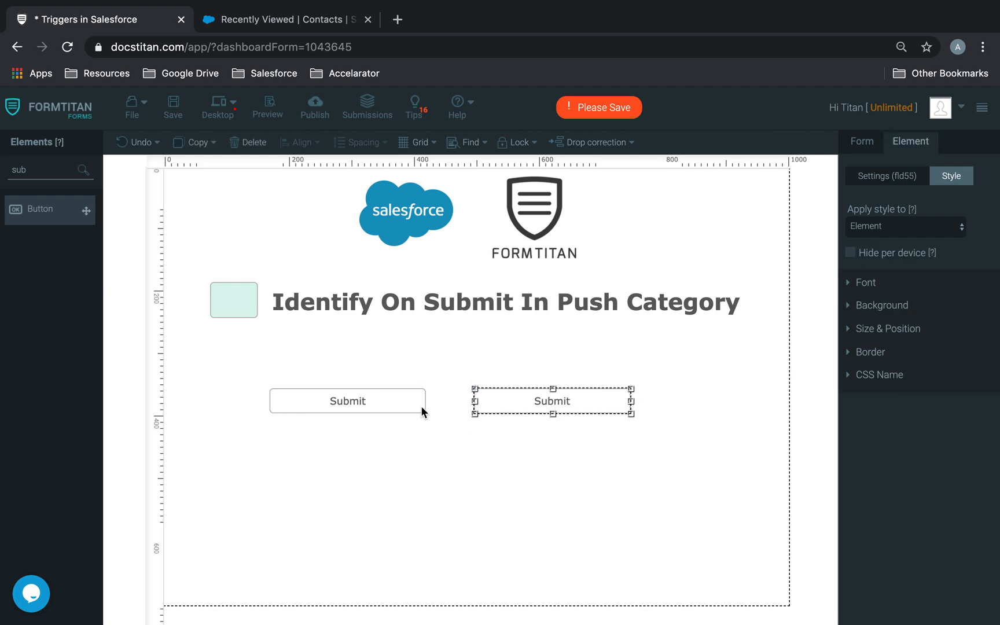
pyautogui.click(408, 409)
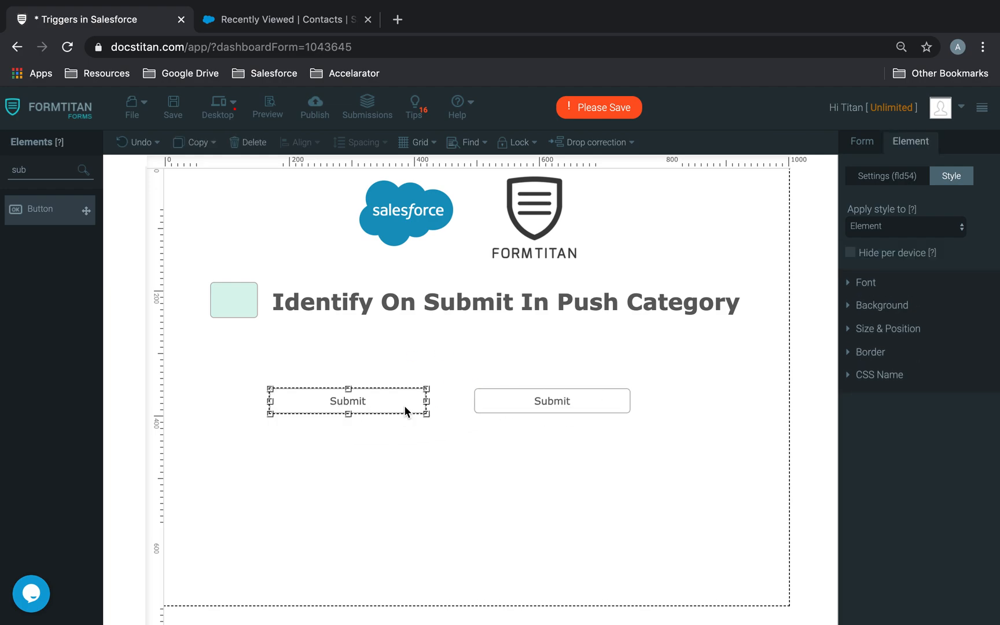
pyautogui.click(881, 178)
pyautogui.click(903, 344)
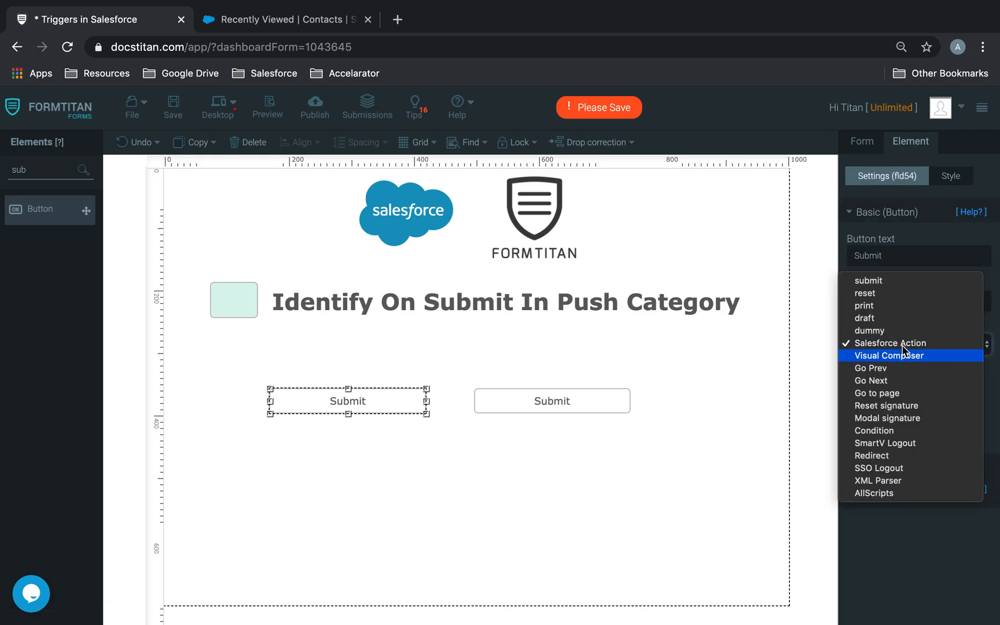
pyautogui.click(890, 281)
# Delete the duplicate button, move the Submit button near the form bottom, and save.
pyautogui.click(549, 400)
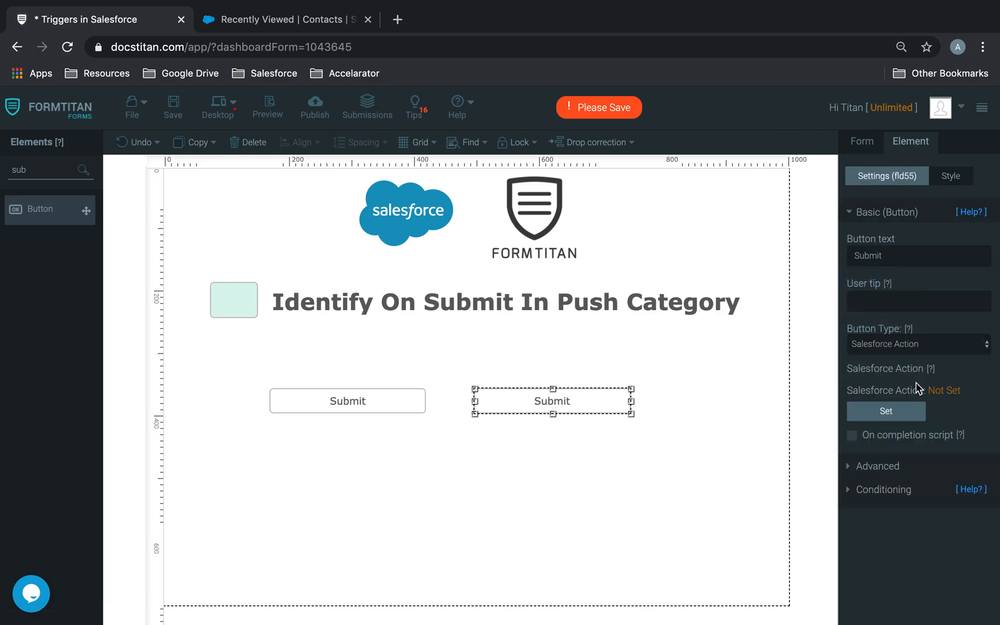
pyautogui.moveTo(605, 403); pyautogui.dragTo(631, 353)
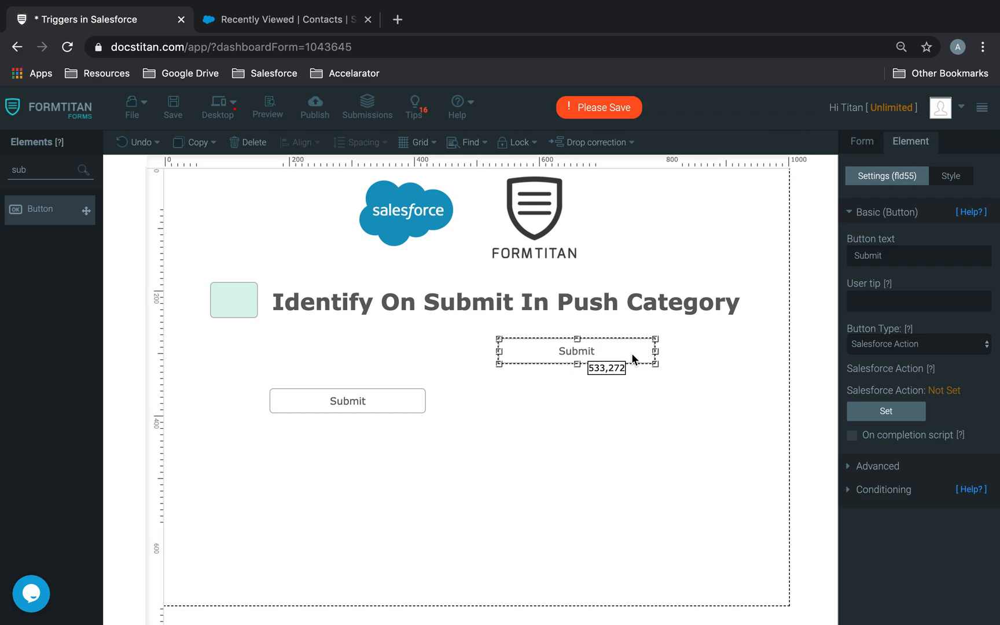
pyautogui.moveTo(405, 399); pyautogui.dragTo(434, 352)
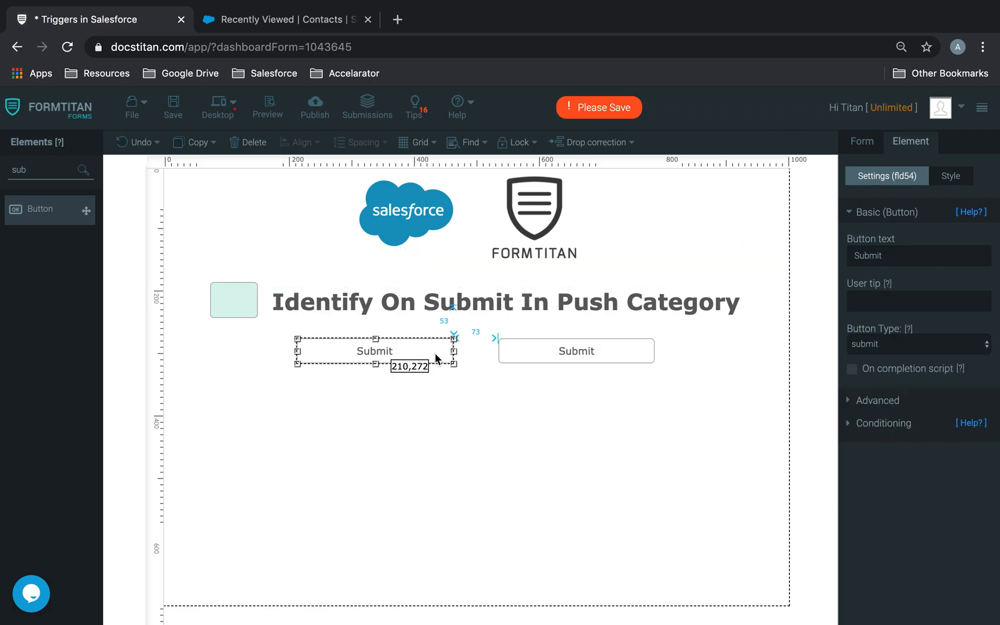
pyautogui.click(464, 380)
pyautogui.click(433, 357)
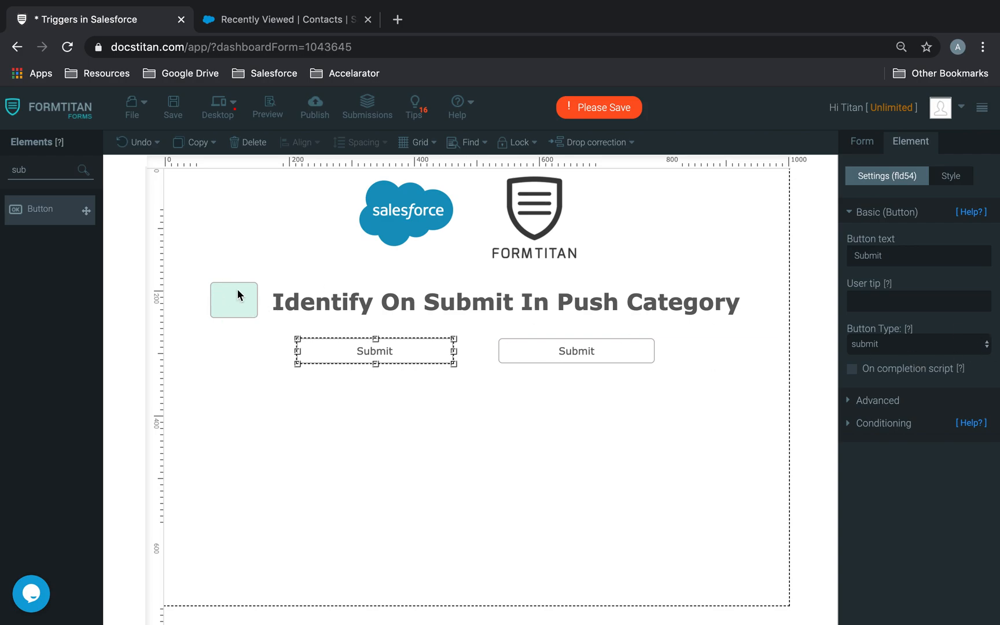
pyautogui.click(627, 358)
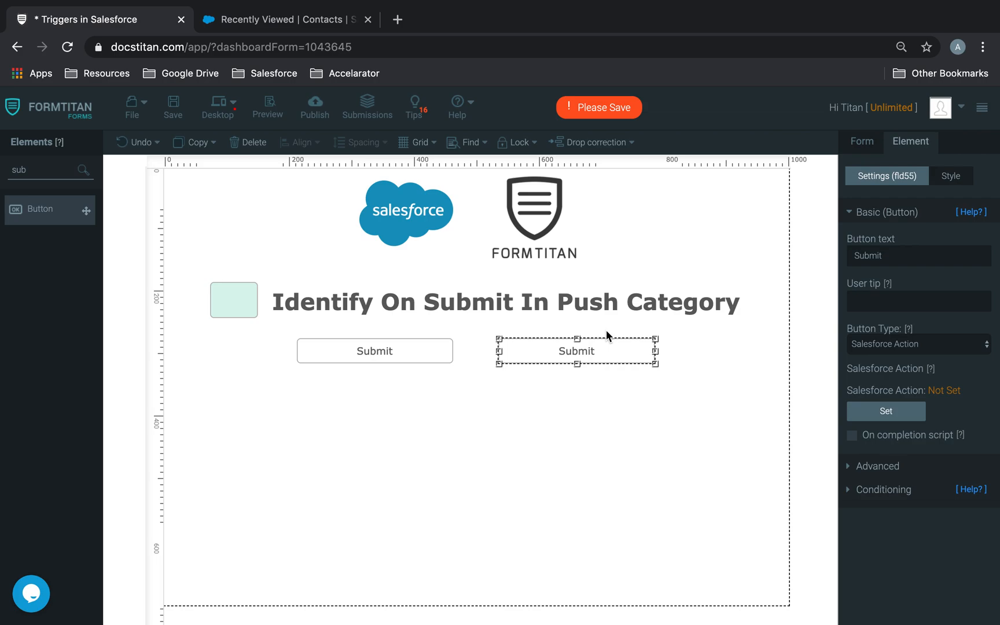
pyautogui.click(588, 434)
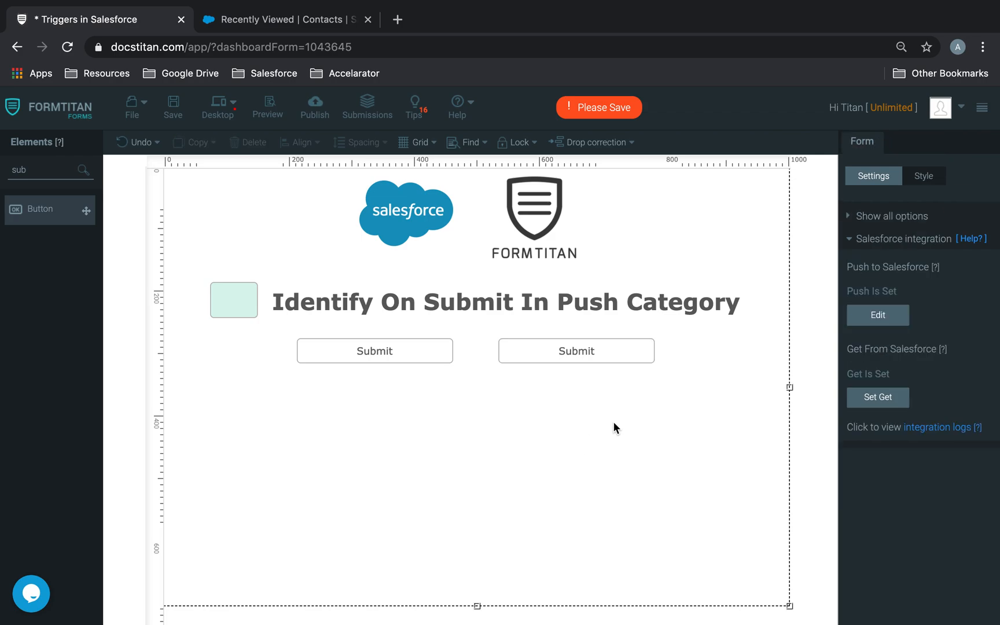
pyautogui.click(609, 351)
pyautogui.click(235, 142)
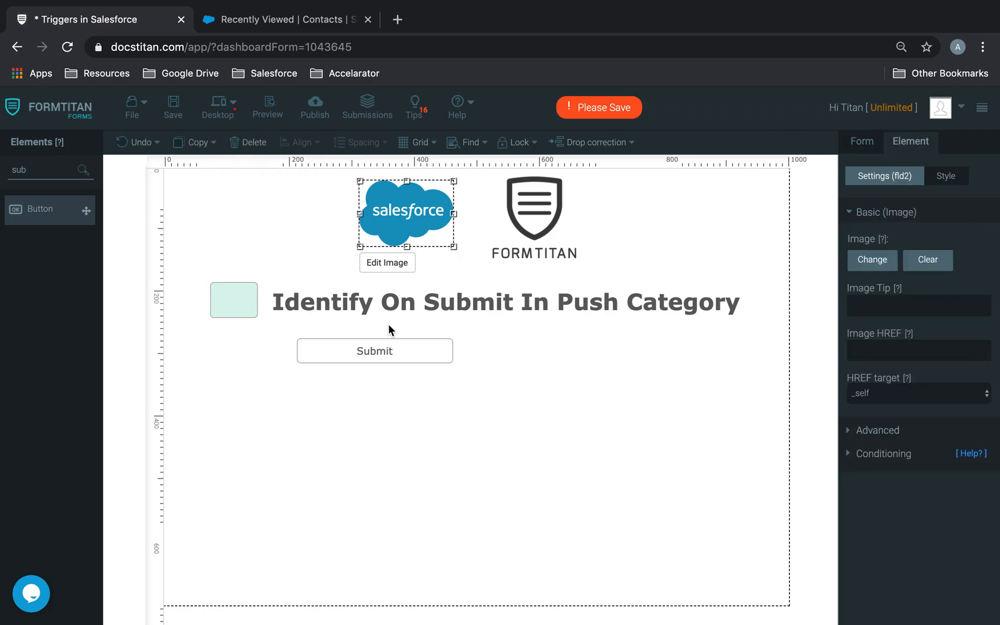
pyautogui.moveTo(410, 351); pyautogui.dragTo(524, 552)
pyautogui.click(173, 107)
# Search for 'text' and place a Textbox field below the heading.
pyautogui.doubleClick(71, 169)
pyautogui.write('text')
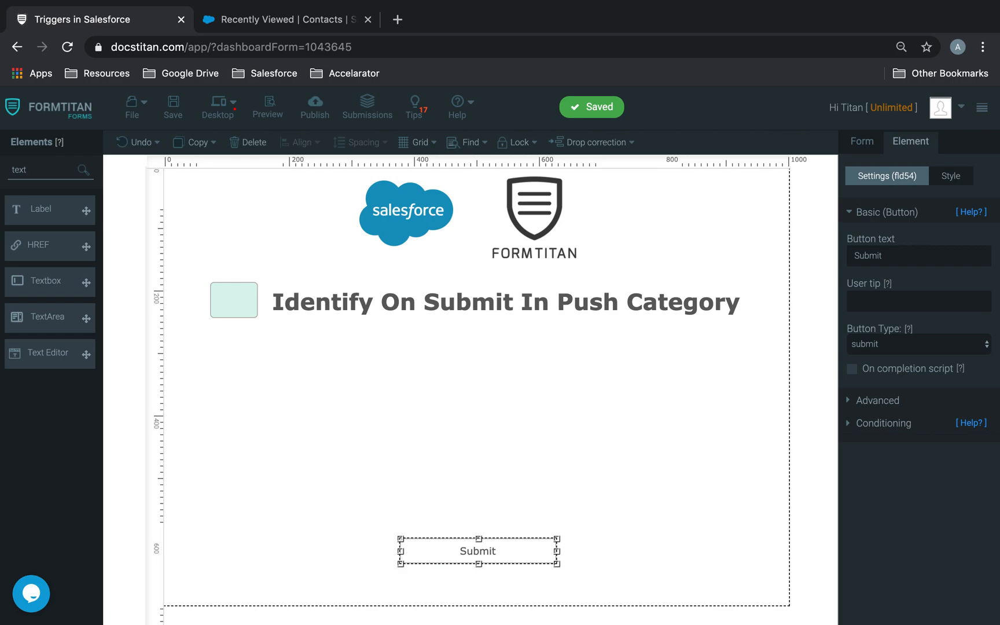
pyautogui.moveTo(45, 279); pyautogui.dragTo(575, 352)
# Duplicate the text box and label the two boxes 'Account Name' and 'Account Rating'.
pyautogui.press('super+c')
pyautogui.press('super+v')
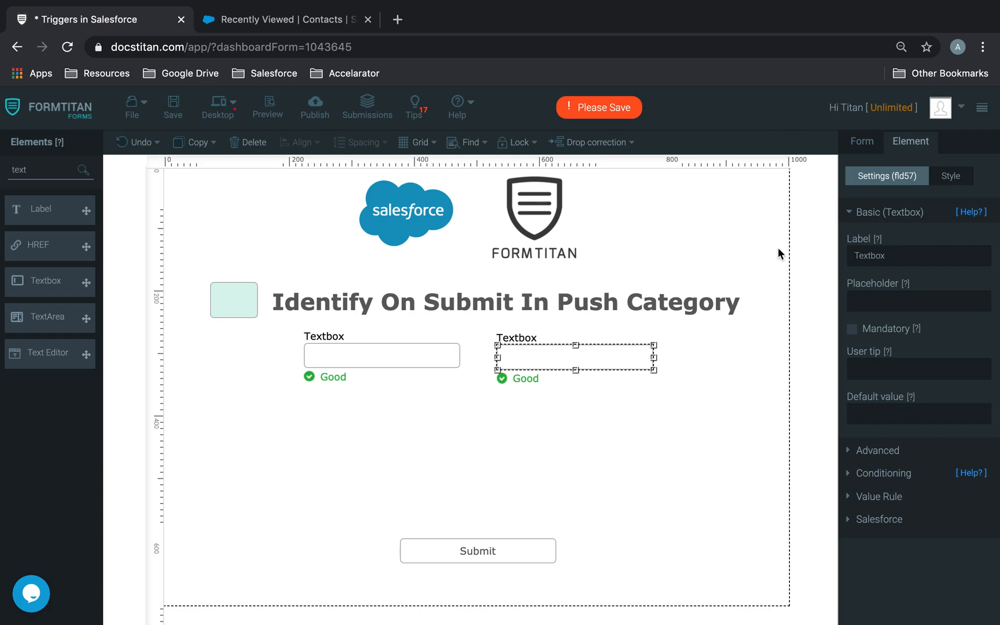
pyautogui.click(395, 359)
pyautogui.doubleClick(897, 254)
pyautogui.write('Account Name')
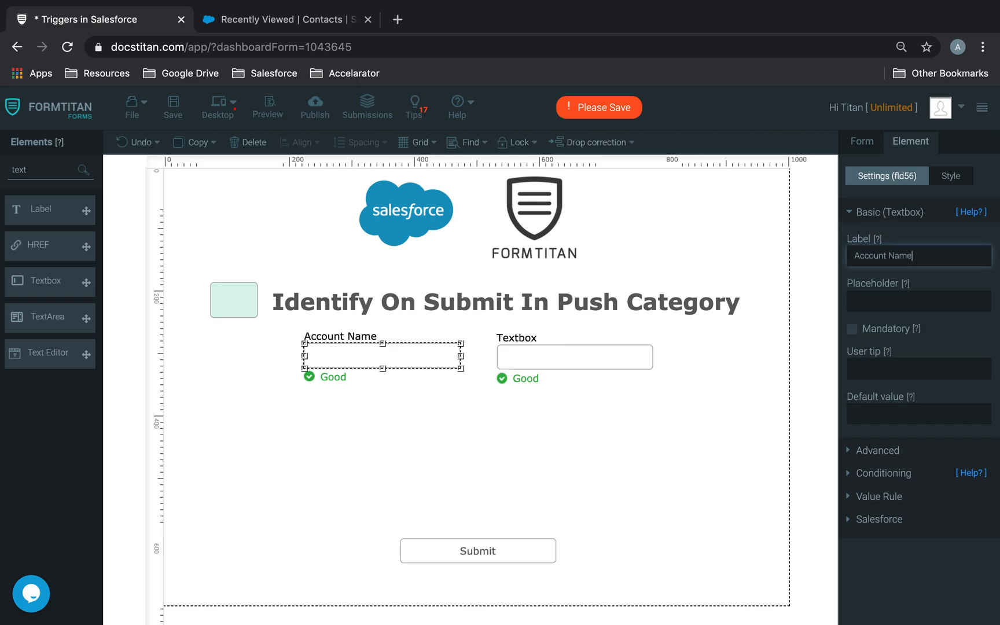
pyautogui.click(577, 343)
pyautogui.doubleClick(897, 254)
pyautogui.write('Account Rating')
# Add Full Name and Email fields above the Submit button and save the form.
pyautogui.doubleClick(23, 169)
pyautogui.write('full')
pyautogui.moveTo(18, 210); pyautogui.dragTo(342, 401)
pyautogui.doubleClick(51, 167)
pyautogui.write('email')
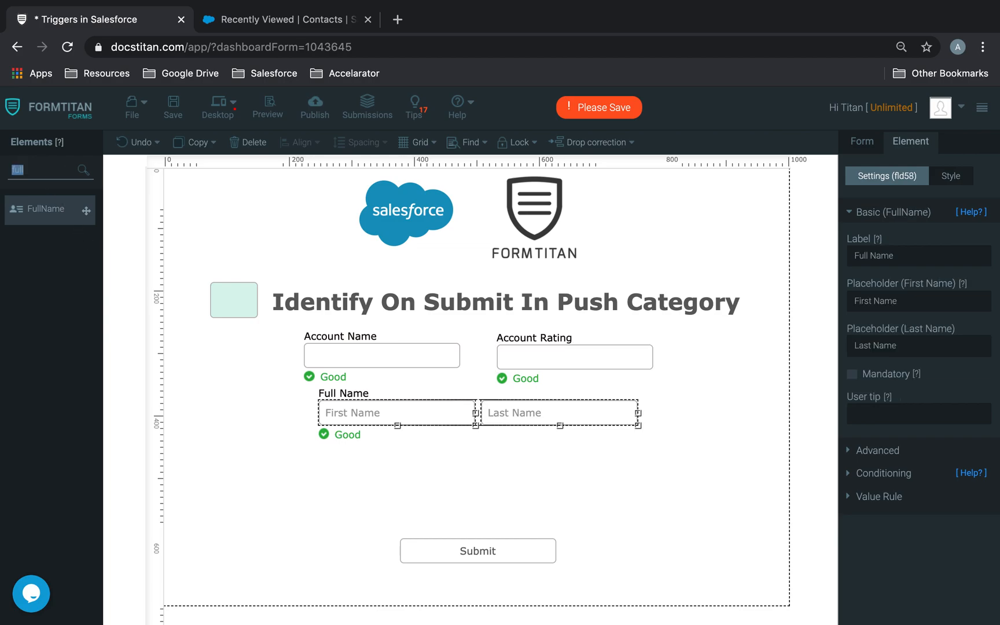
pyautogui.moveTo(63, 205); pyautogui.dragTo(433, 473)
pyautogui.click(176, 125)
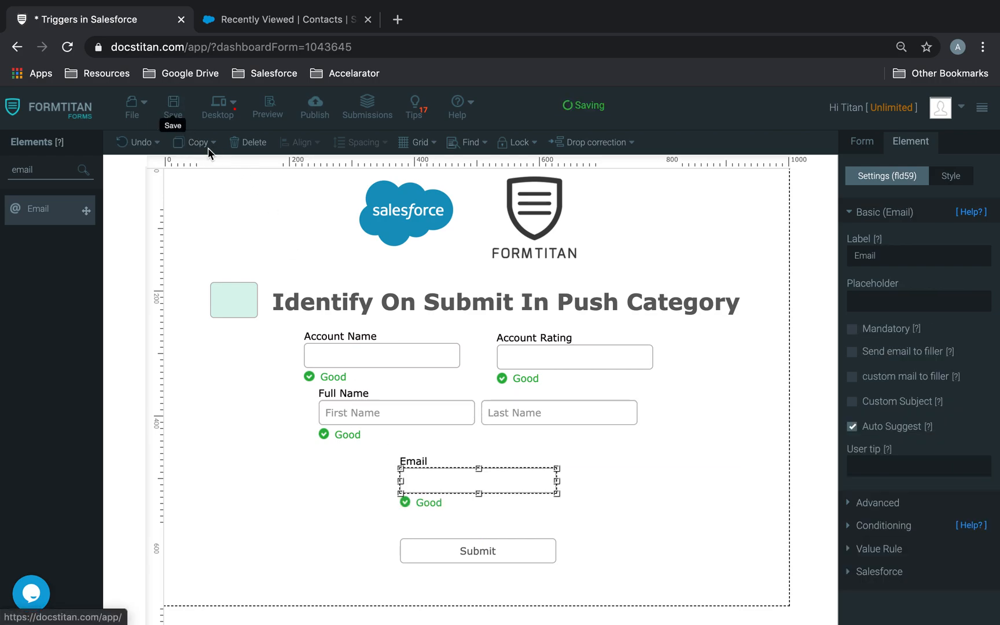
# In the Salesforce push settings, review then delete the Account and Contact mappings.
pyautogui.click(669, 343)
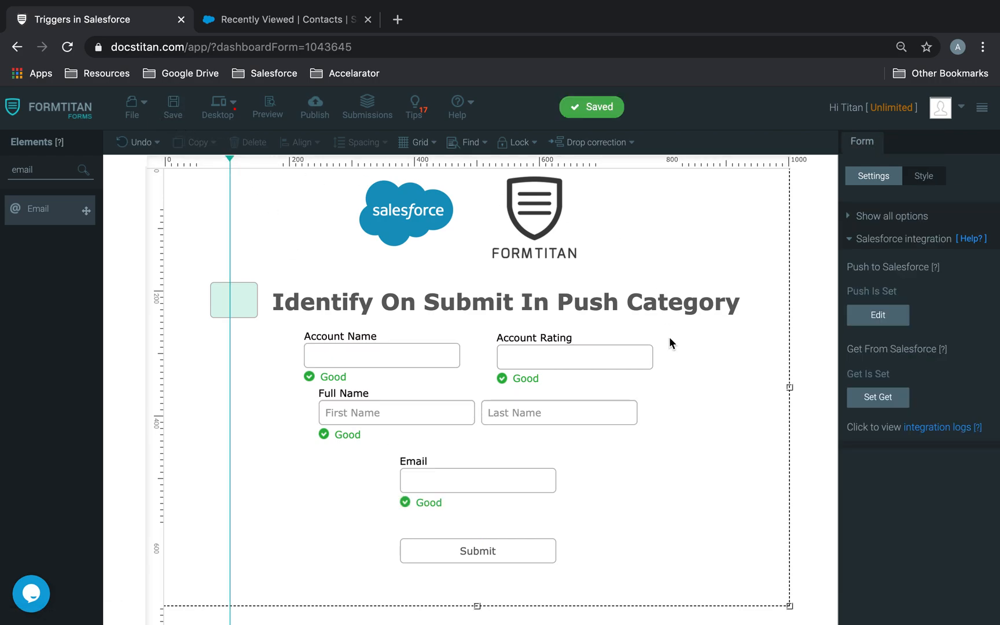
pyautogui.click(891, 324)
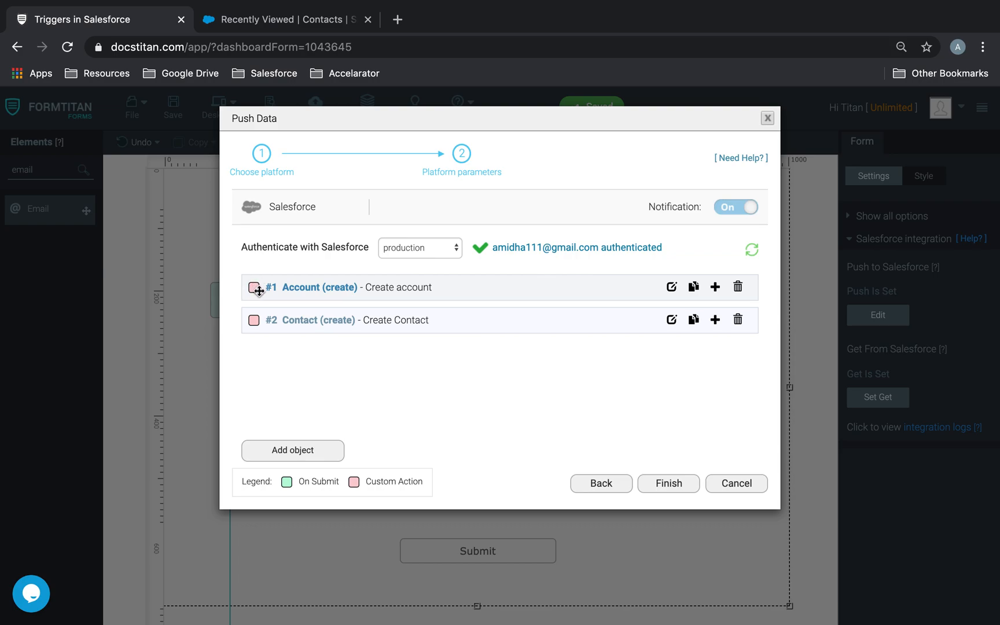
pyautogui.click(673, 288)
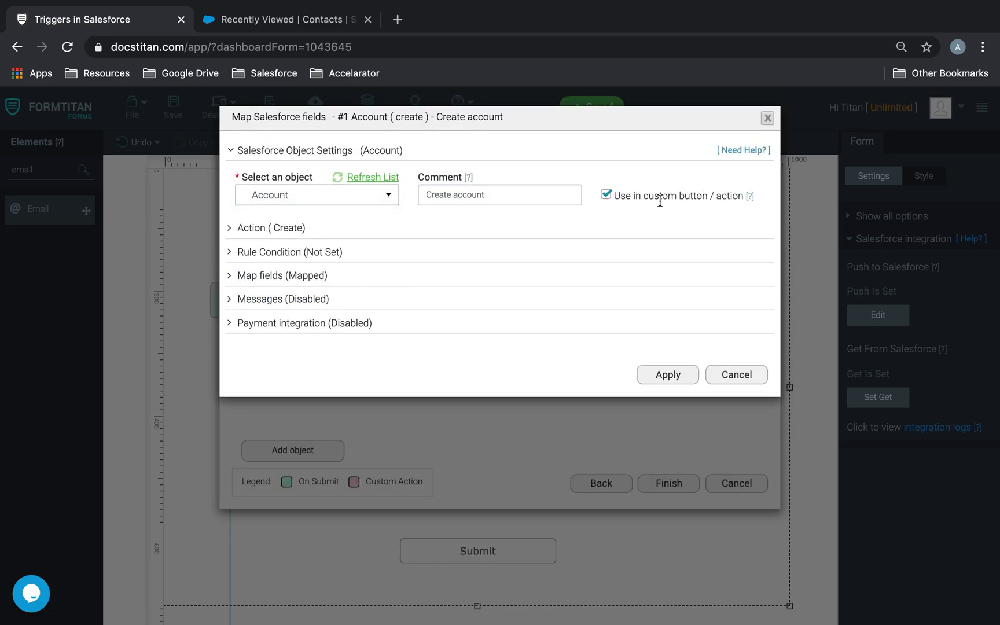
pyautogui.moveTo(612, 197); pyautogui.dragTo(676, 196)
pyautogui.click(658, 234)
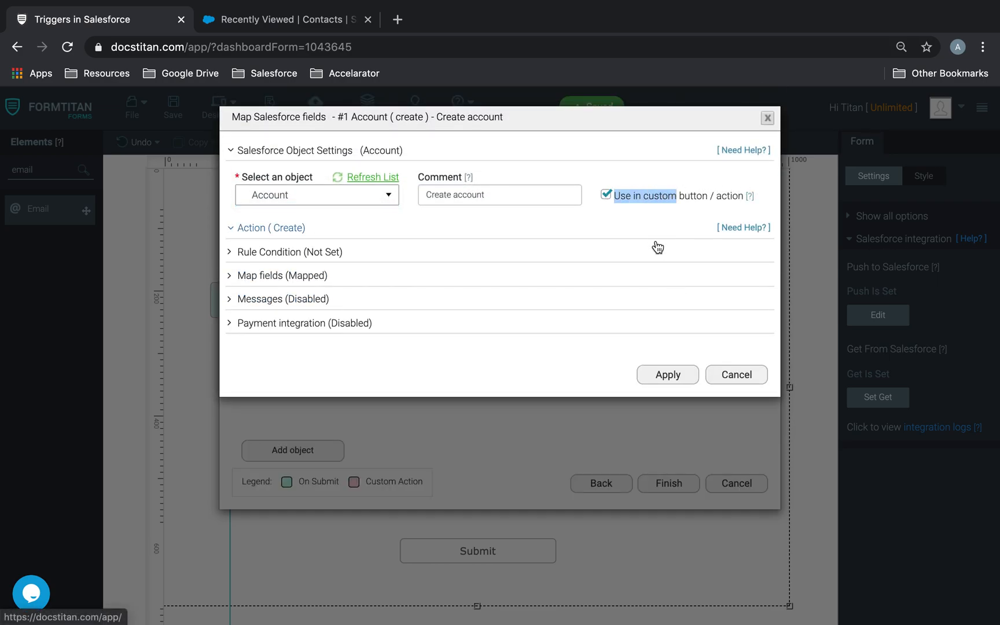
pyautogui.click(606, 195)
pyautogui.click(736, 514)
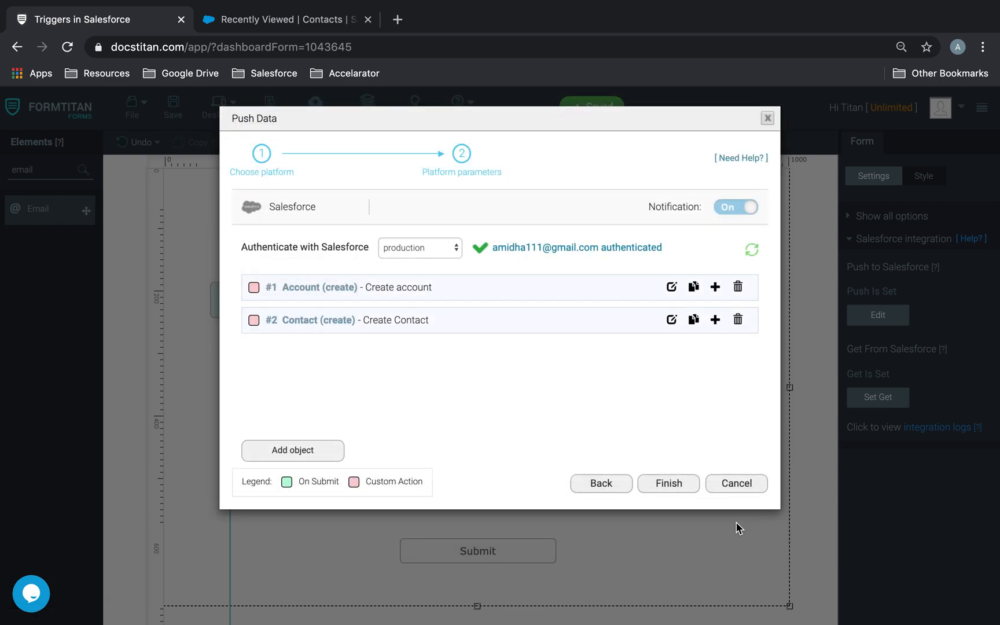
pyautogui.click(738, 286)
pyautogui.click(737, 287)
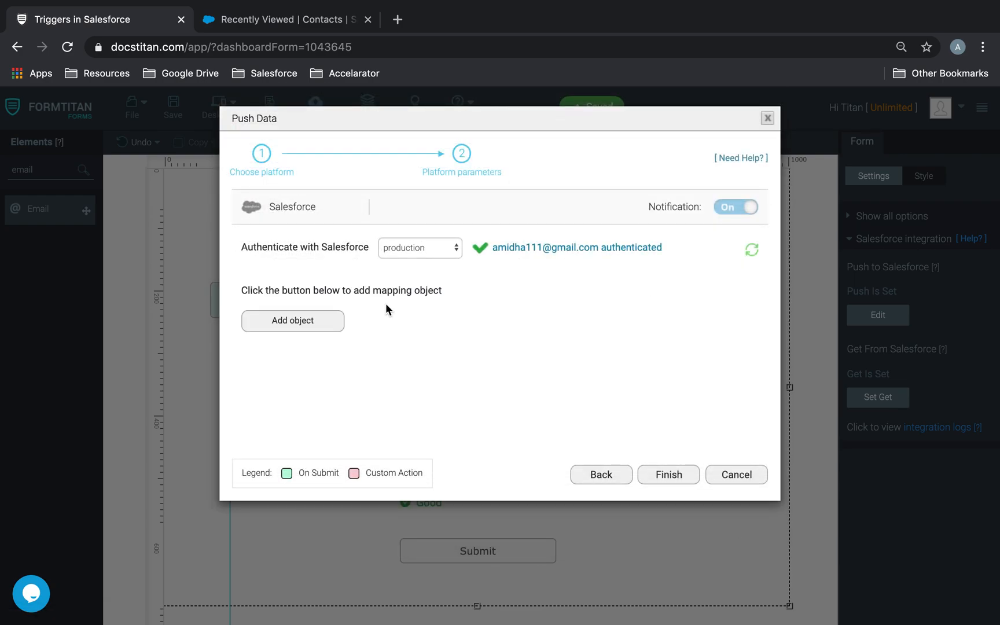
# Add a new Account mapping object with the comment 'Creates'.
pyautogui.click(293, 321)
pyautogui.click(312, 203)
pyautogui.write('acc')
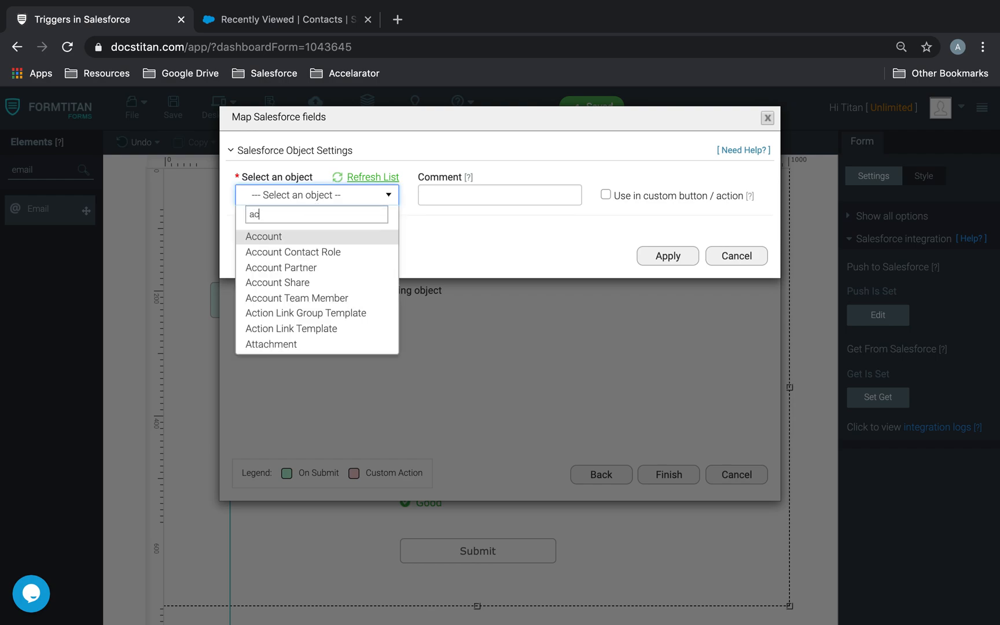
pyautogui.click(291, 237)
pyautogui.click(454, 196)
pyautogui.write('Creates Account')
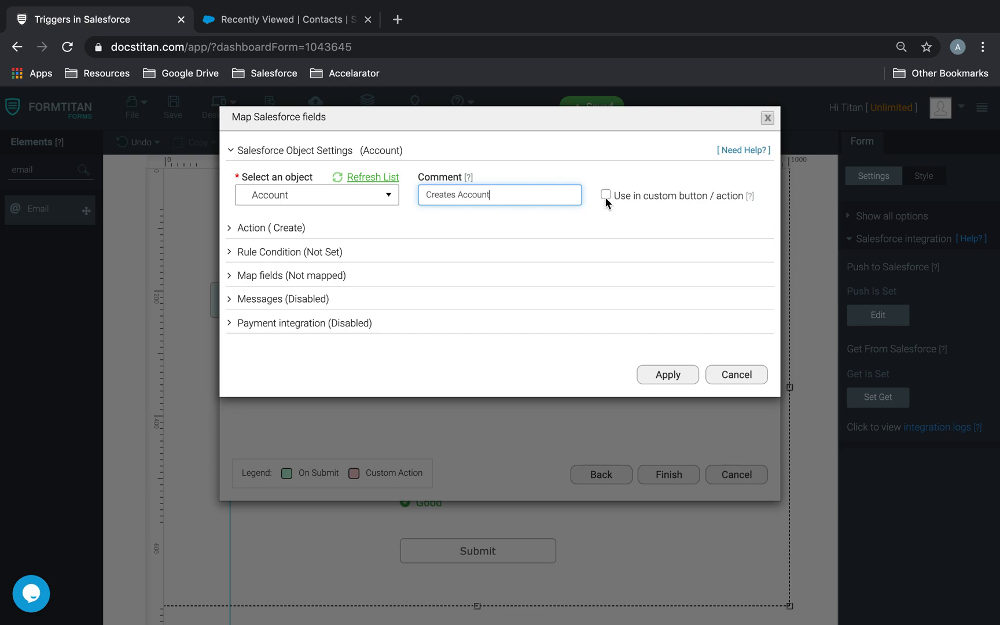
# Map Name to Account Name and Prospect Rating to Account Rating, then apply.
pyautogui.click(311, 277)
pyautogui.click(308, 337)
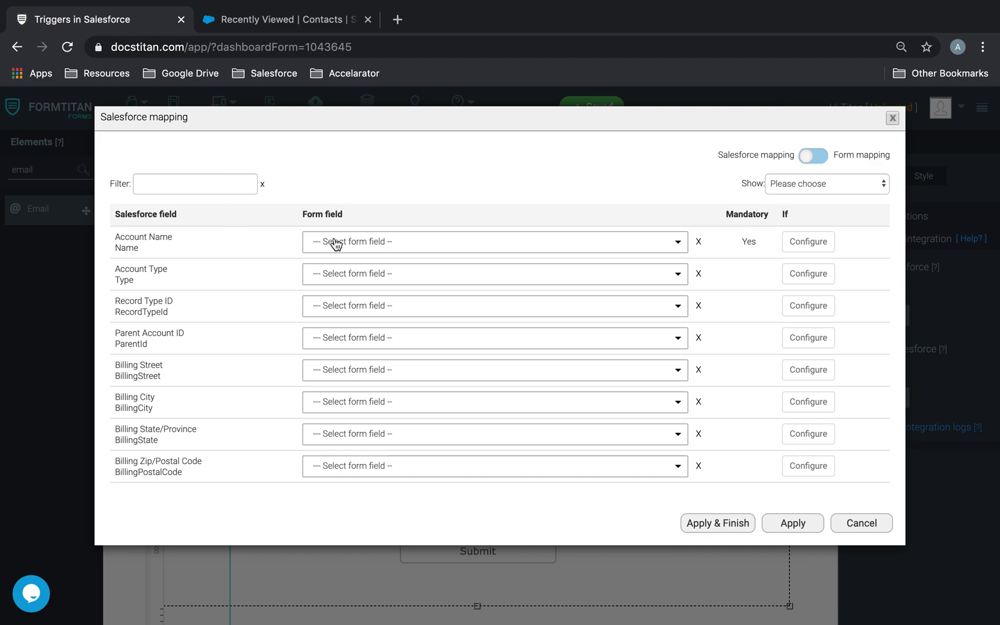
pyautogui.click(336, 243)
pyautogui.write('name')
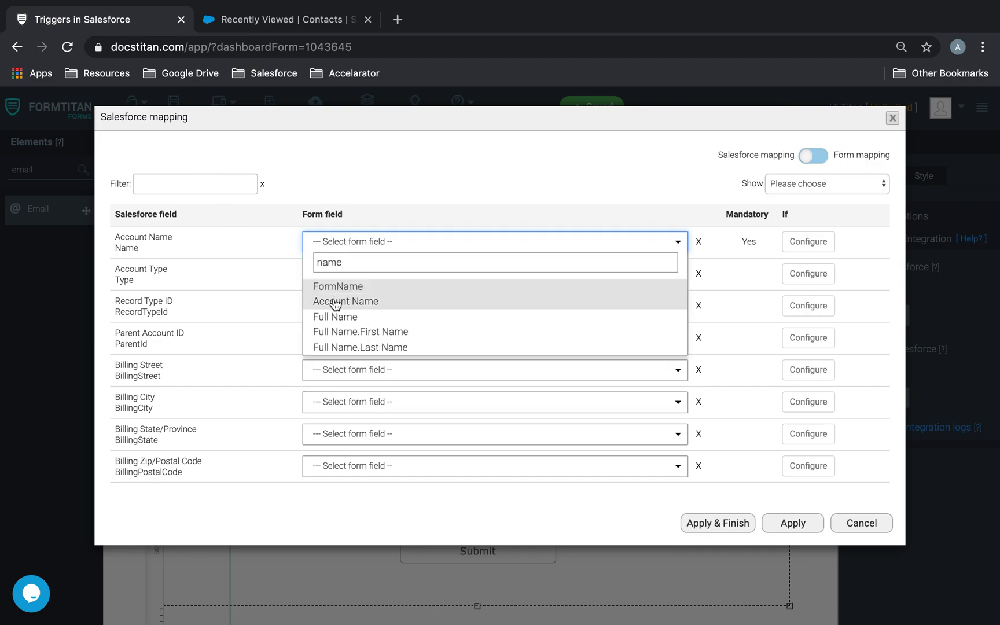
pyautogui.click(335, 302)
pyautogui.click(212, 180)
pyautogui.write('rat')
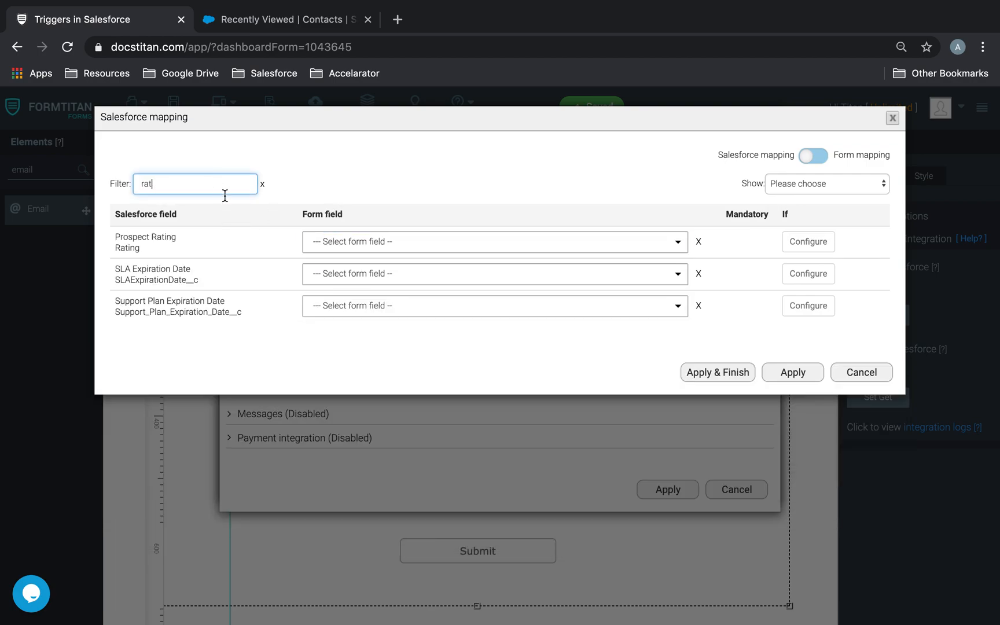
pyautogui.click(374, 247)
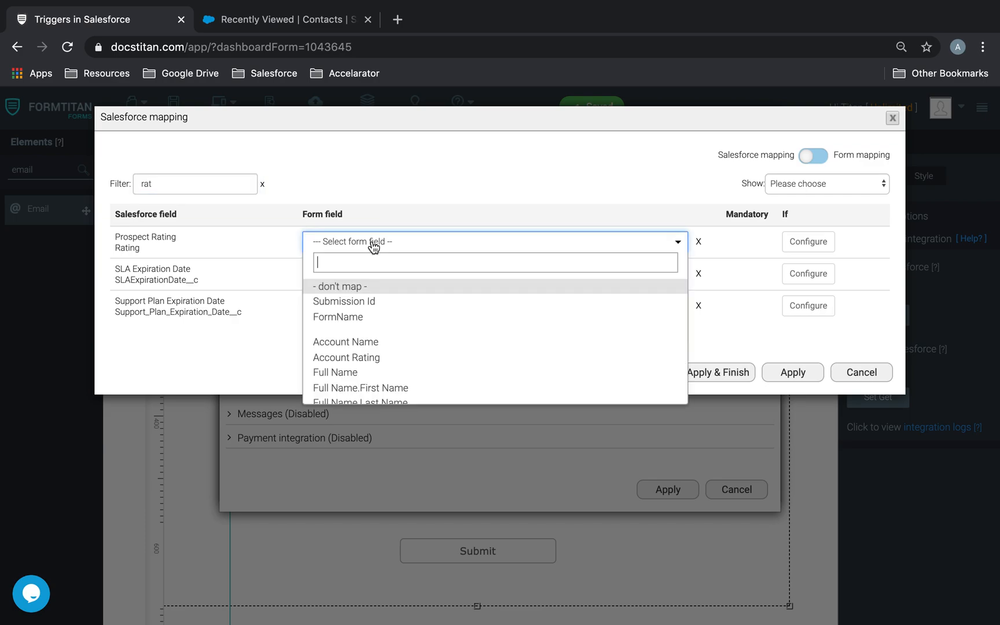
pyautogui.click(374, 358)
pyautogui.click(788, 373)
pyautogui.click(674, 488)
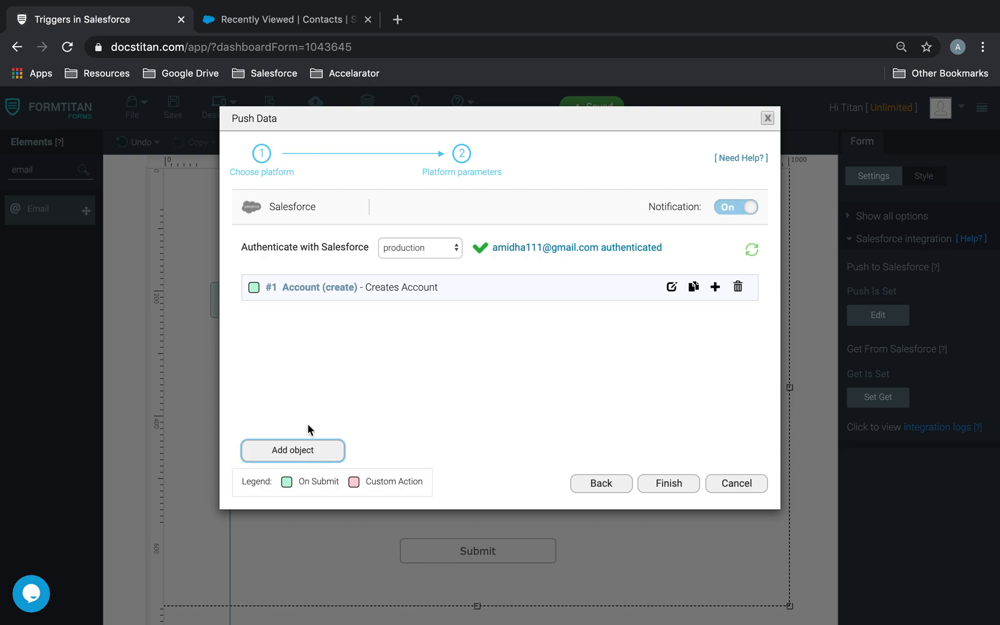
# Add a child Contact object under the Account with the comment 'Create contact'.
pyautogui.click(718, 287)
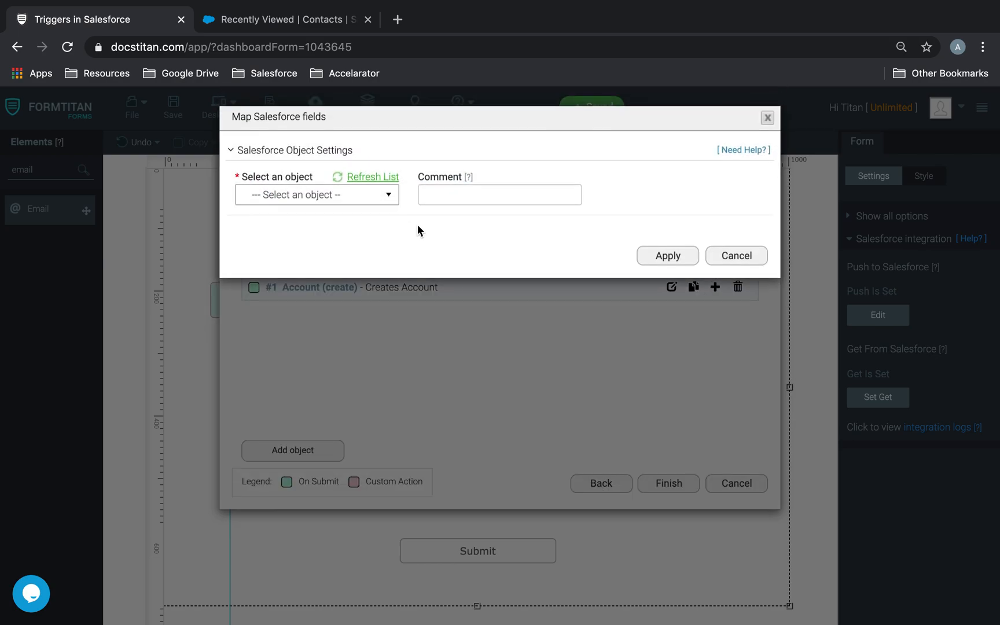
pyautogui.click(360, 199)
pyautogui.write('contact')
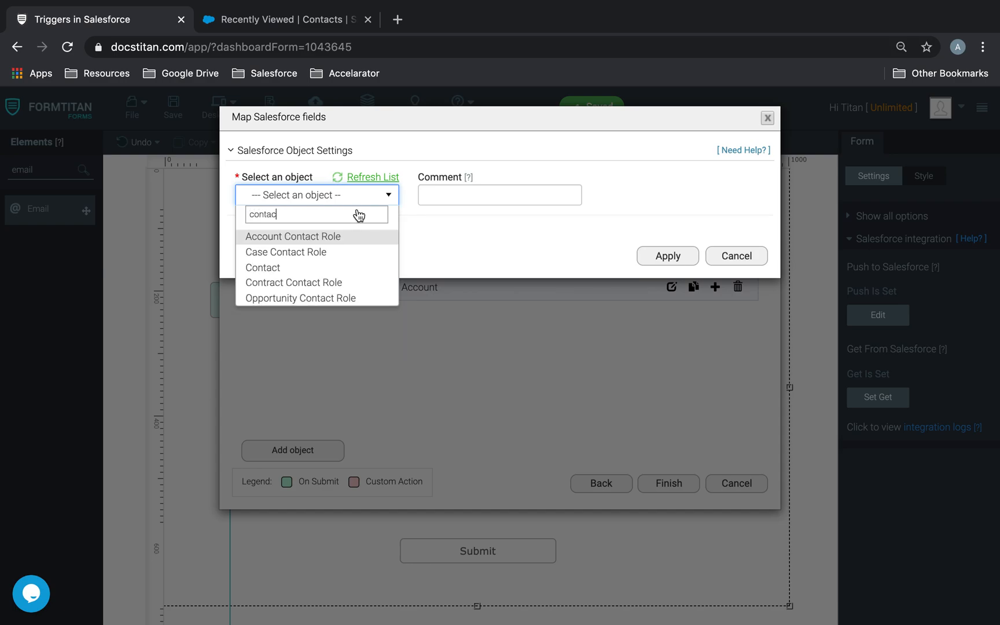
pyautogui.click(309, 269)
pyautogui.click(478, 198)
pyautogui.write('Cre')
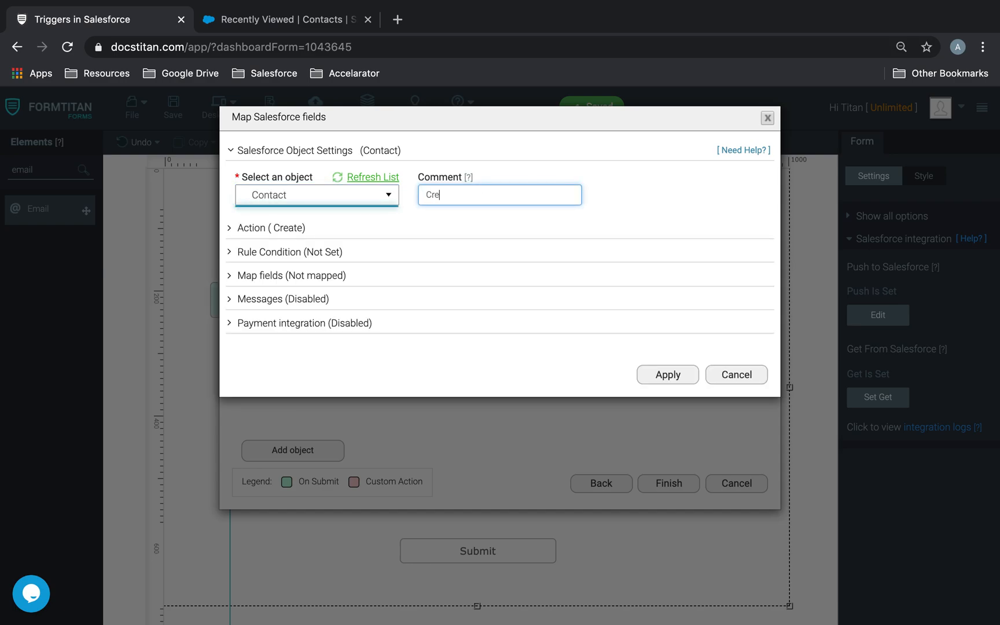
pyautogui.write('ate contact')
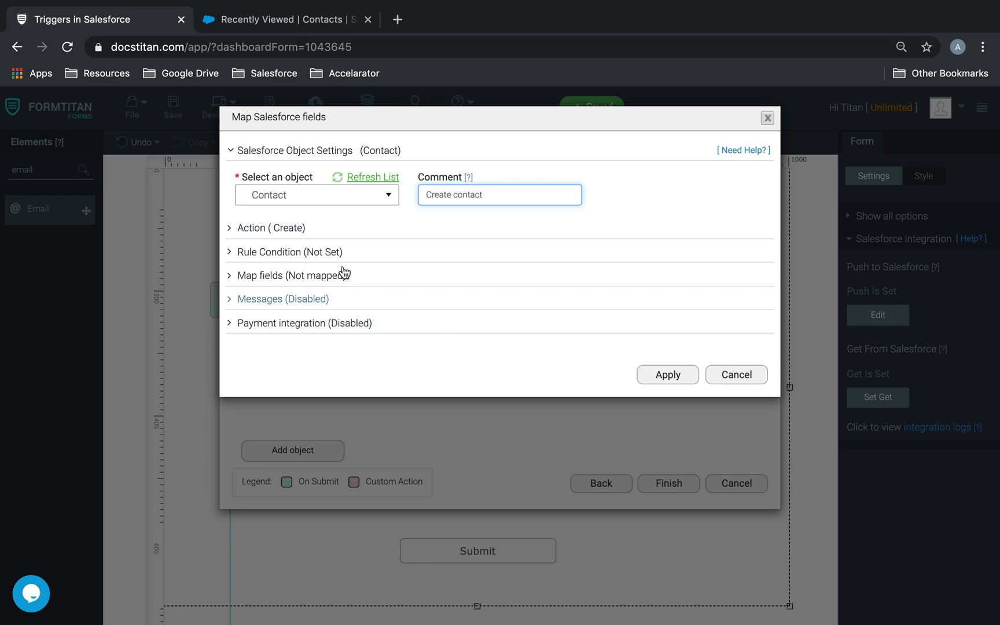
# Map Contact Last Name and First Name to the Full Name field's parts.
pyautogui.click(324, 277)
pyautogui.click(286, 335)
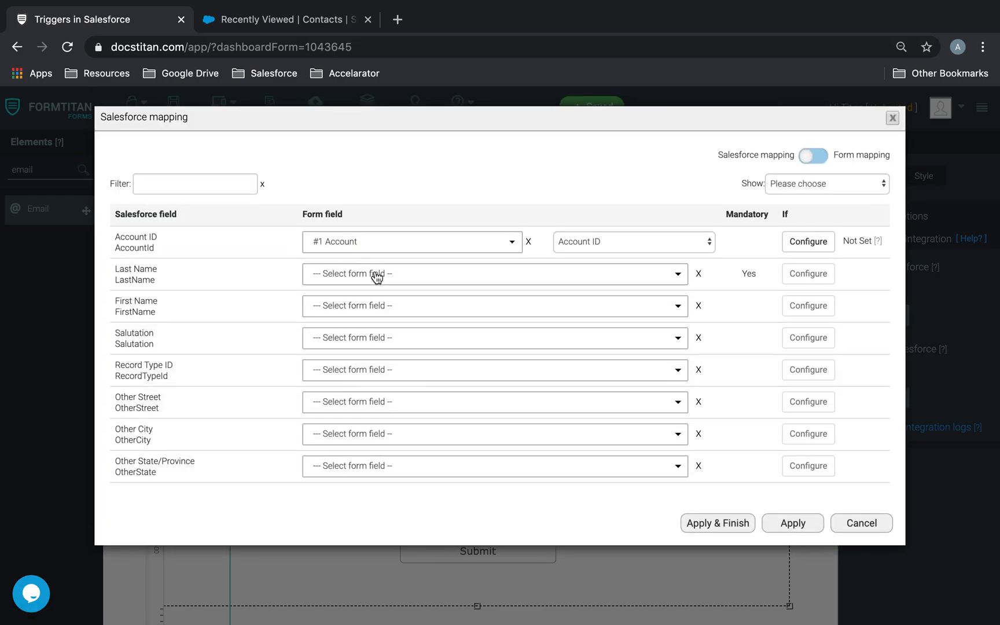
pyautogui.click(376, 274)
pyautogui.write('last')
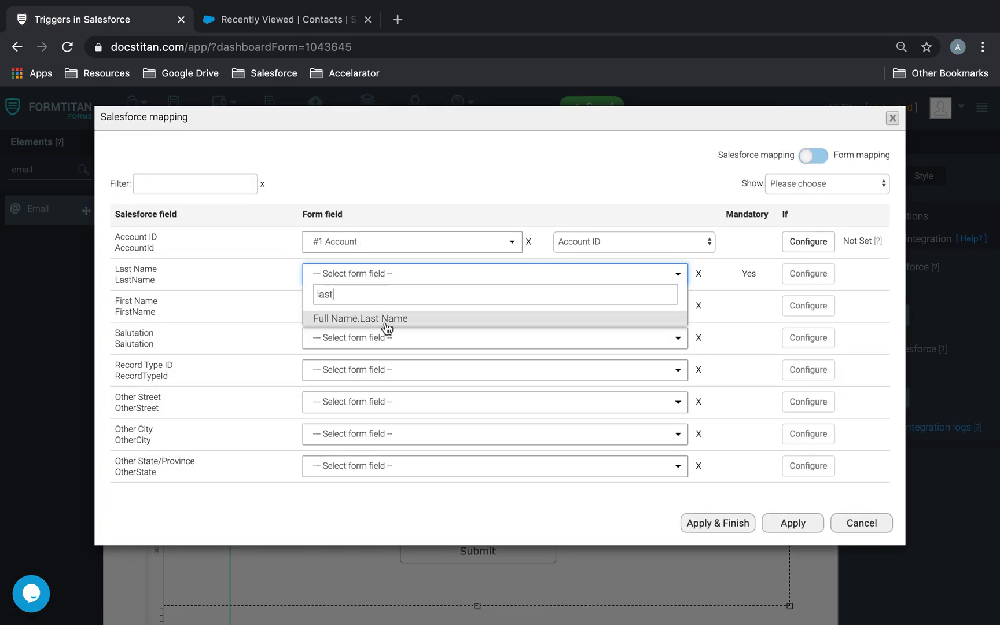
pyautogui.click(383, 319)
pyautogui.click(384, 312)
pyautogui.write('fi')
pyautogui.click(379, 350)
# Map the Contact Email to the Email form field and apply the Contact settings.
pyautogui.click(194, 184)
pyautogui.write('email')
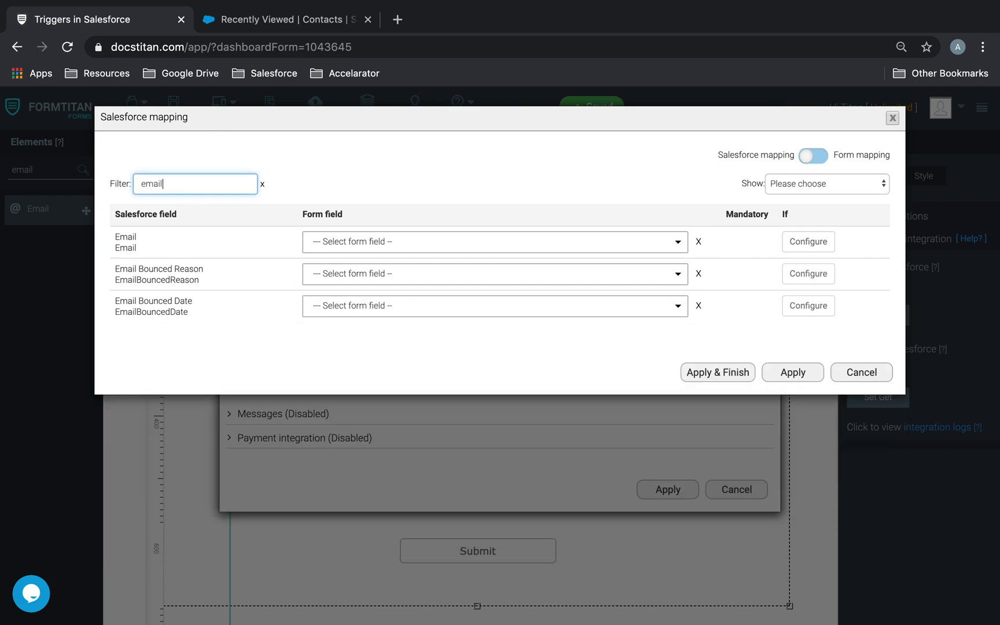
pyautogui.click(341, 248)
pyautogui.write('email')
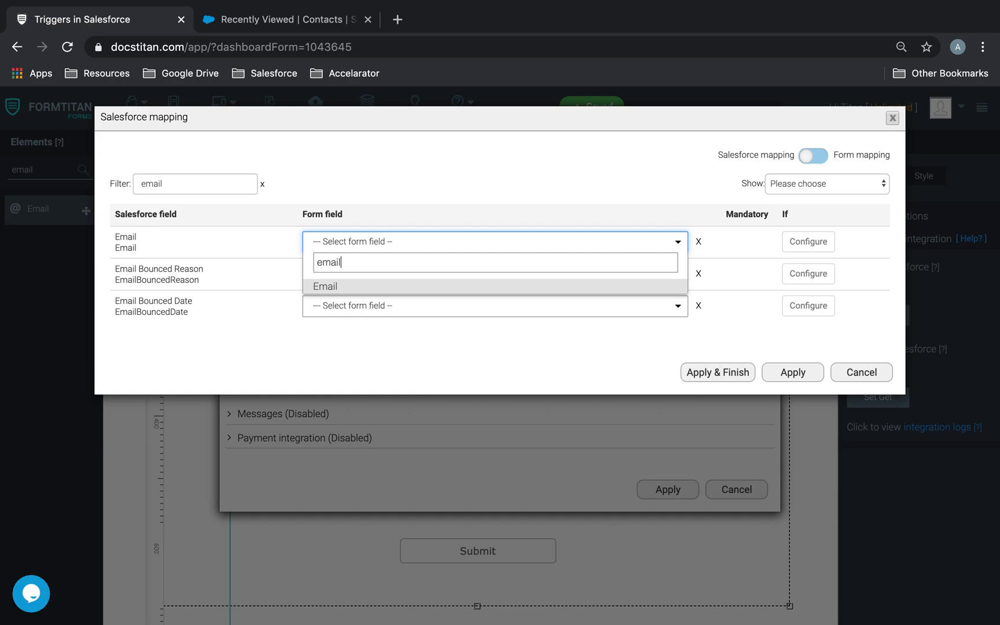
pyautogui.click(386, 288)
pyautogui.click(791, 375)
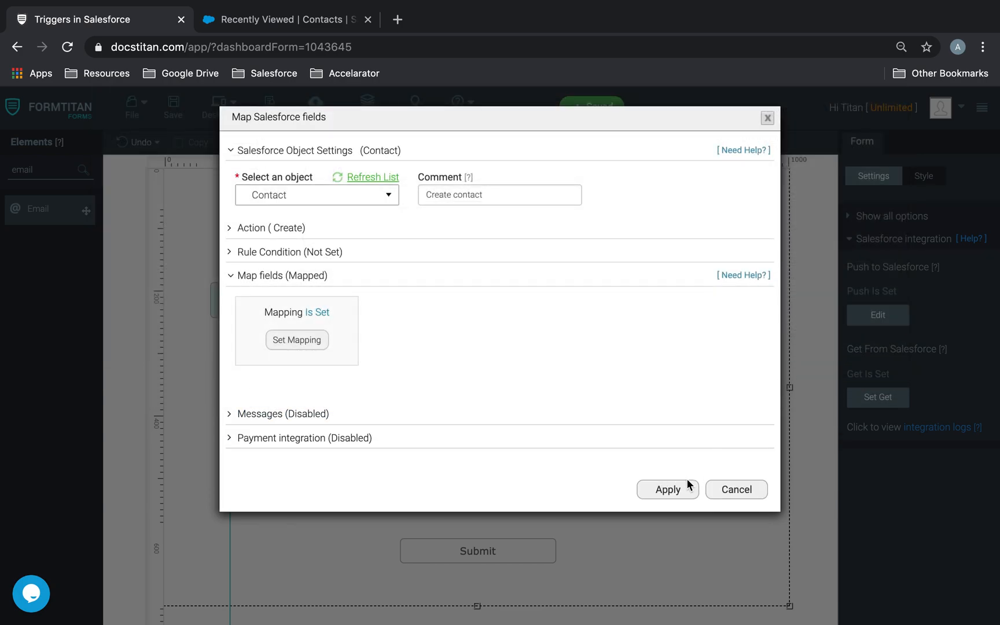
pyautogui.click(687, 480)
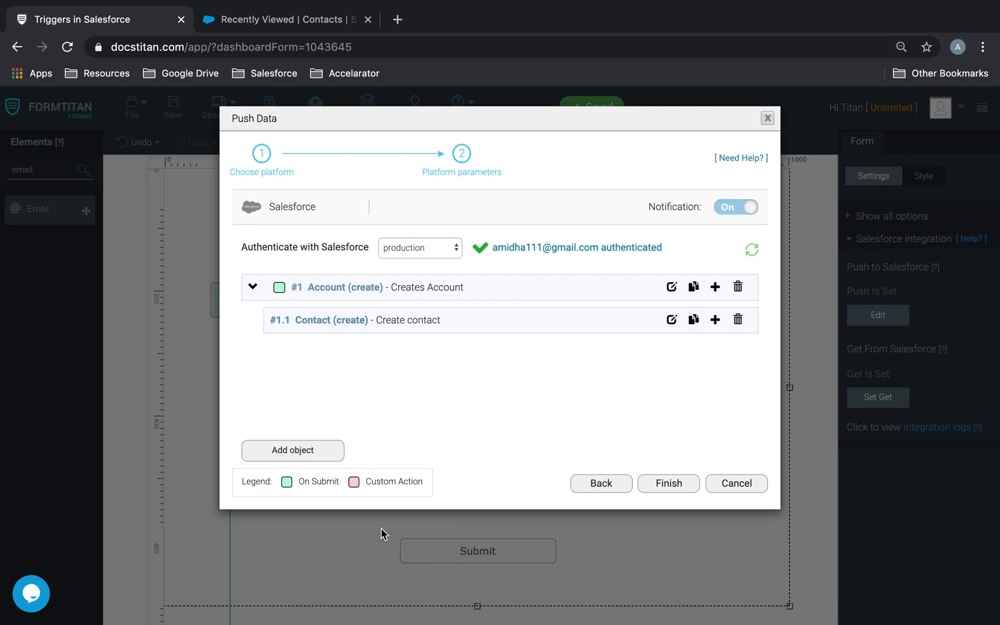
# Finish the push data setup, save the form, and preview it.
pyautogui.click(684, 485)
pyautogui.click(182, 108)
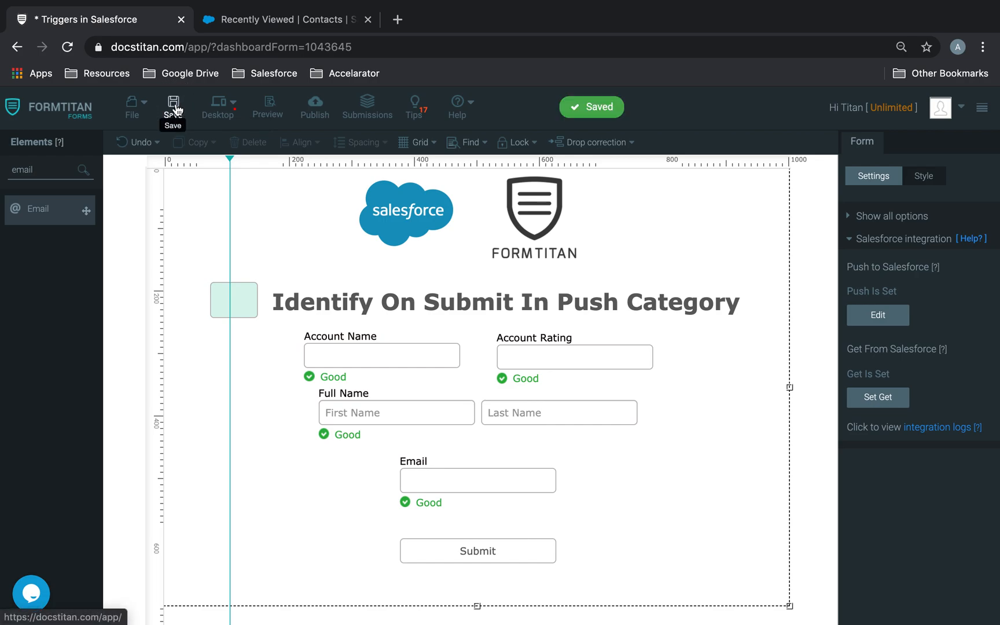
pyautogui.click(274, 115)
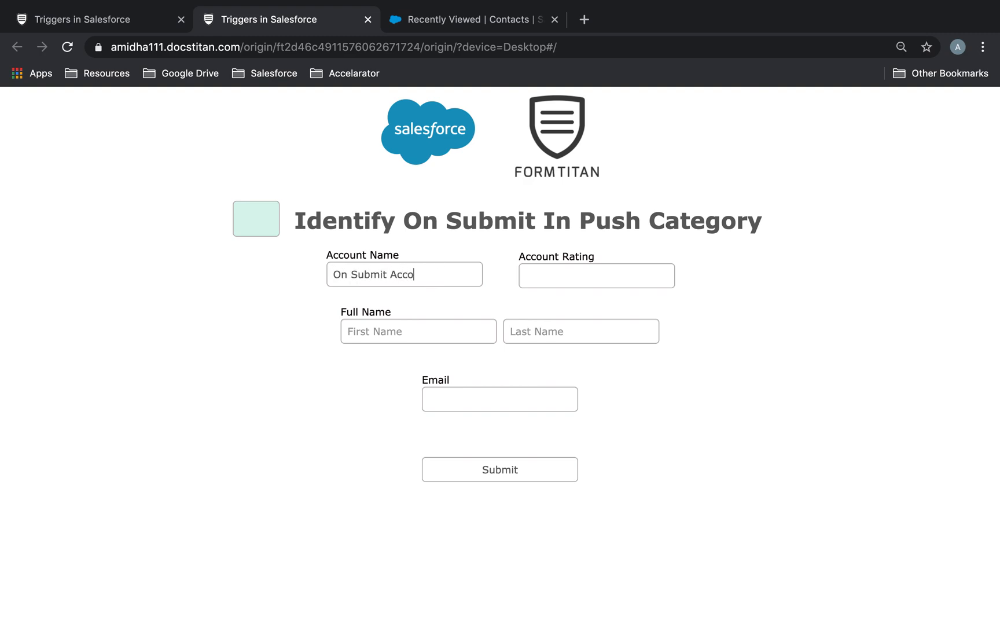
# Fill in the test entry's first name, last name and email, and submit it.
pyautogui.click(651, 265)
pyautogui.click(451, 330)
pyautogui.write('Green')
pyautogui.press('Tab')
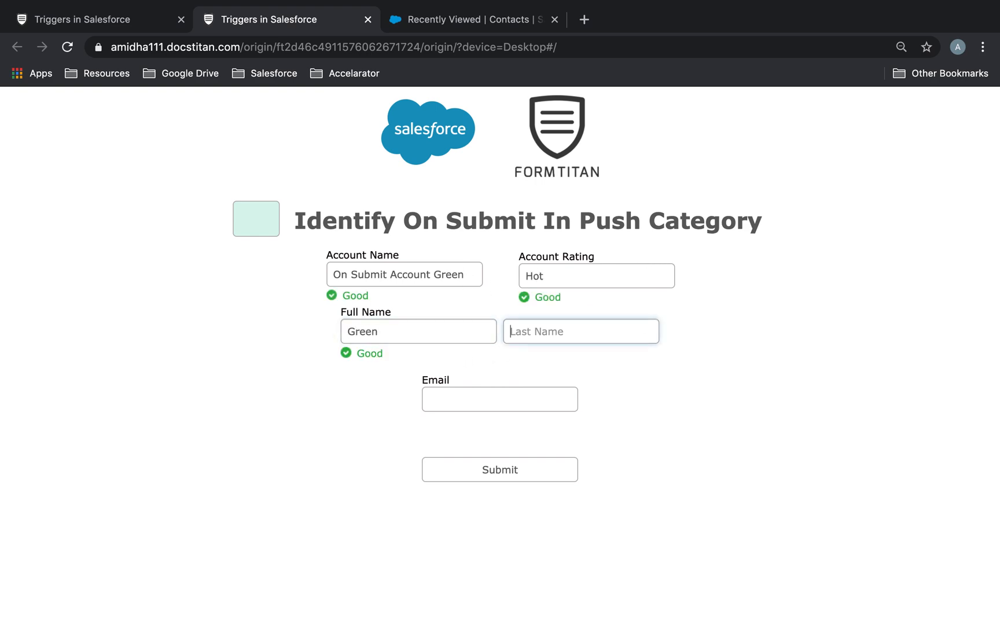
pyautogui.write('oun')
pyautogui.press('BackSpace')
pyautogui.press('BackSpace')
pyautogui.write('Su')
pyautogui.click(476, 394)
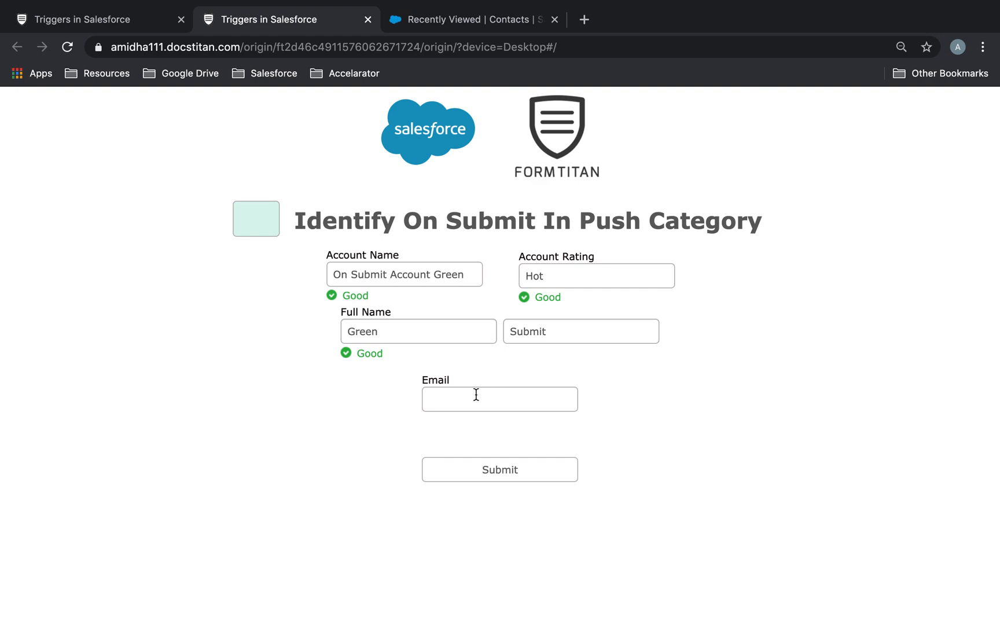
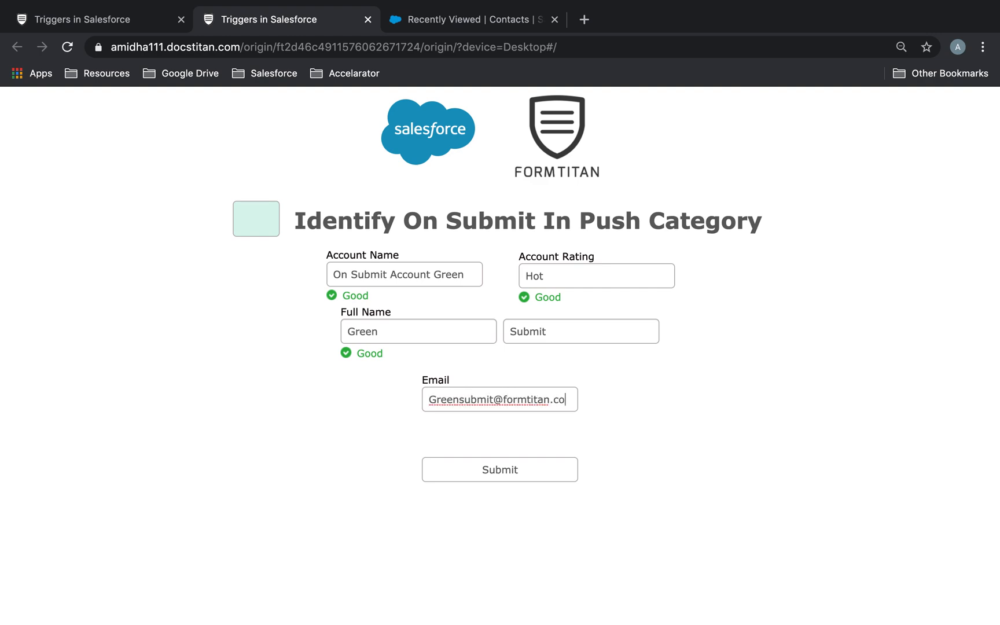
pyautogui.click(656, 435)
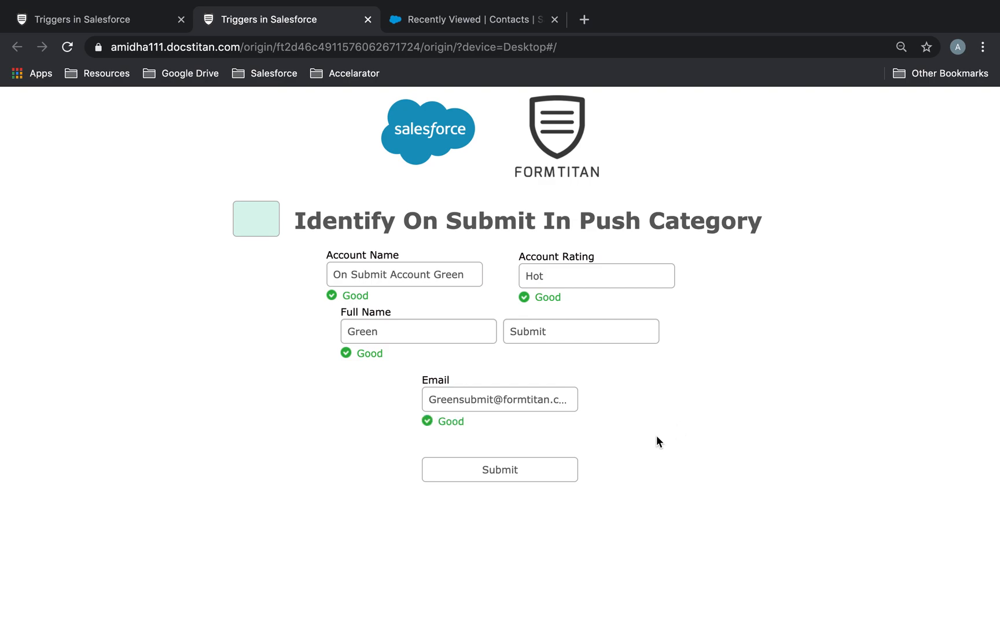
pyautogui.click(577, 469)
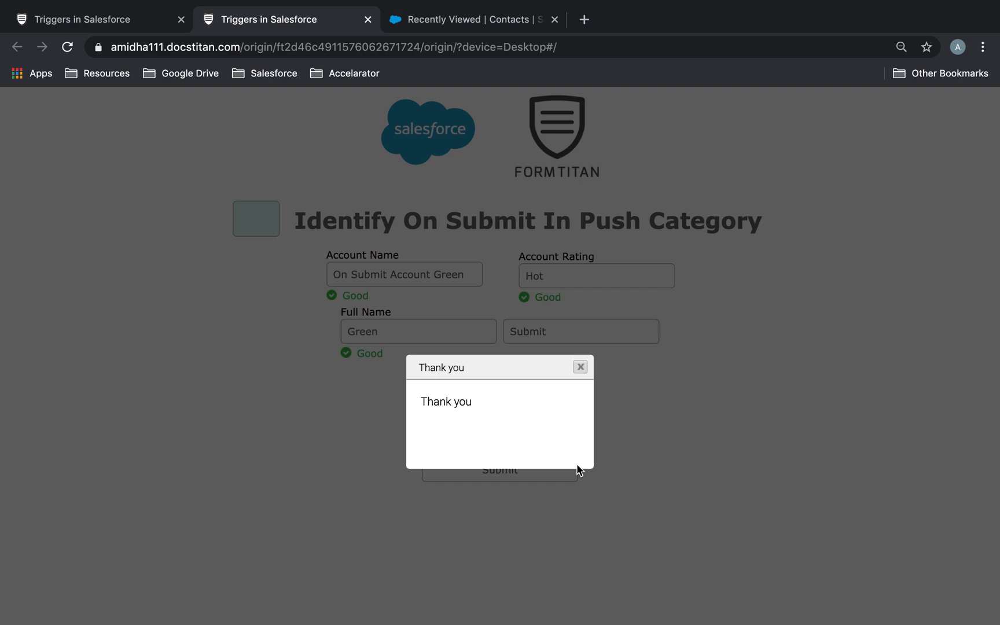
pyautogui.click(417, 23)
# Refresh the integration logs and check the created Salesforce account shows one contact.
pyautogui.click(102, 19)
pyautogui.click(937, 426)
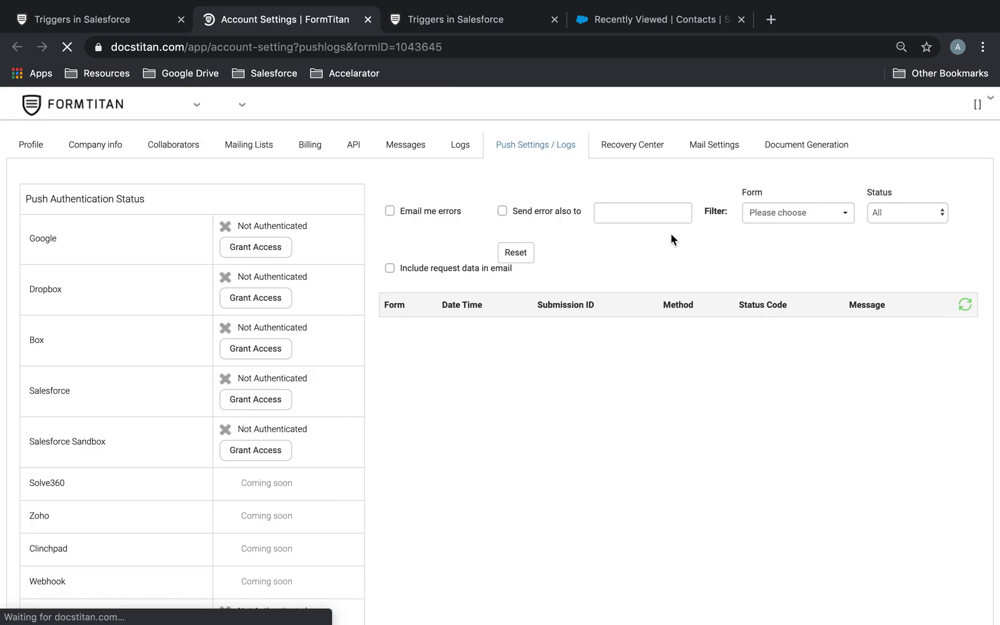
pyautogui.click(964, 315)
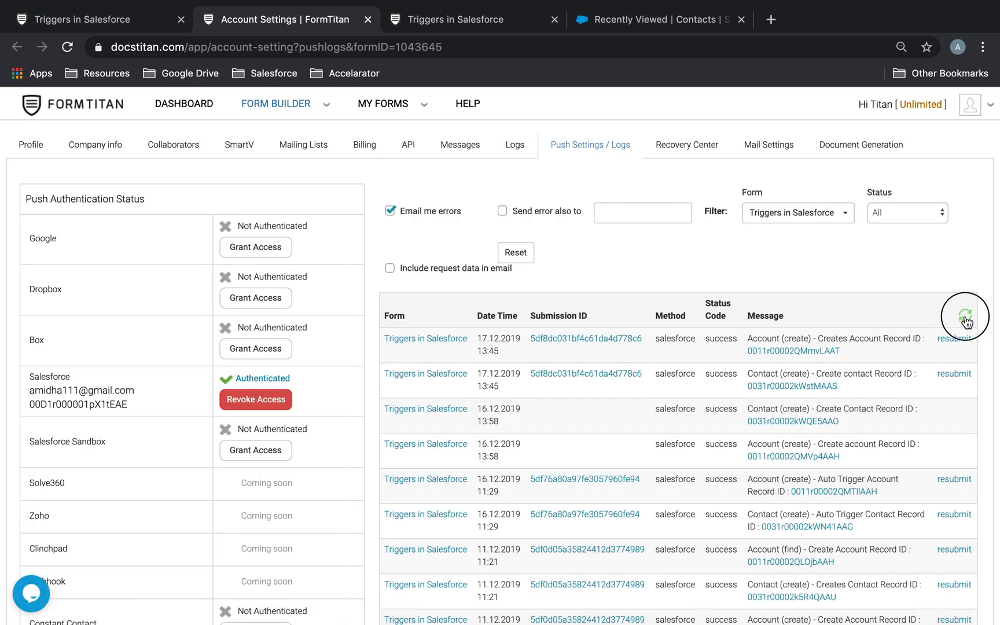
pyautogui.click(801, 351)
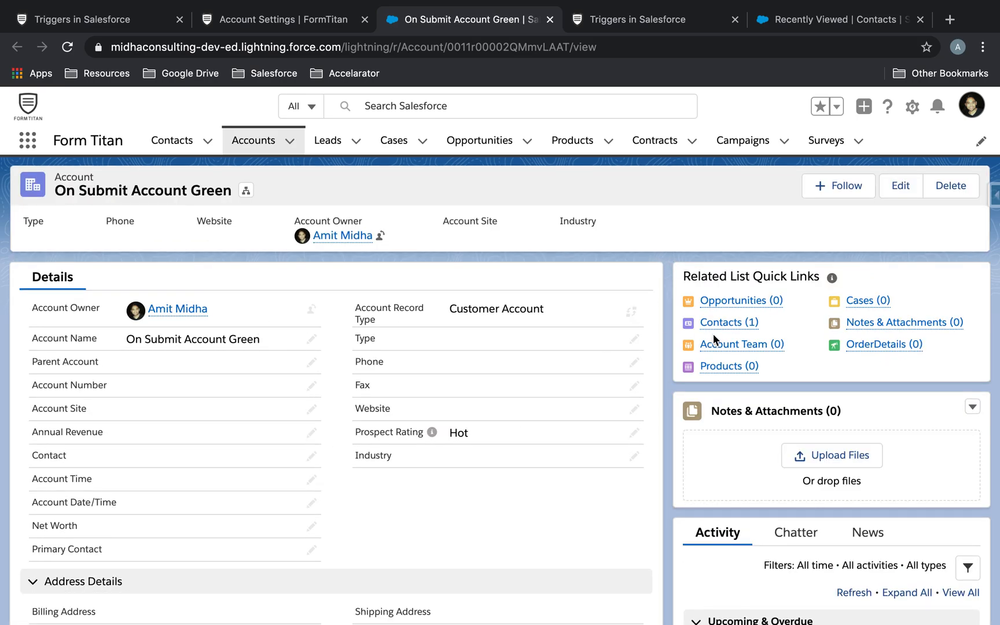
pyautogui.moveTo(730, 326)
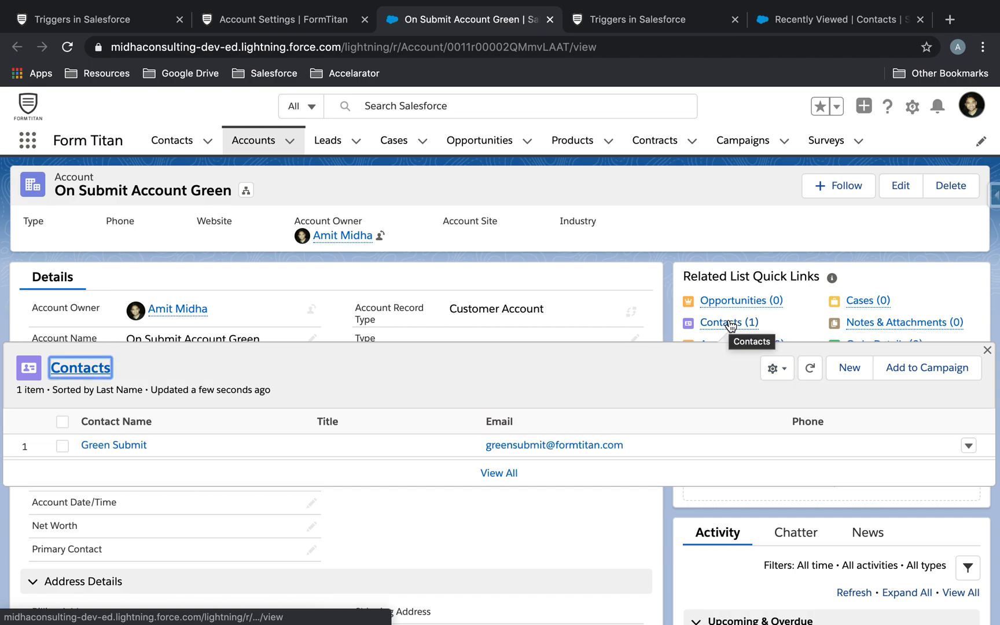
pyautogui.click(58, 25)
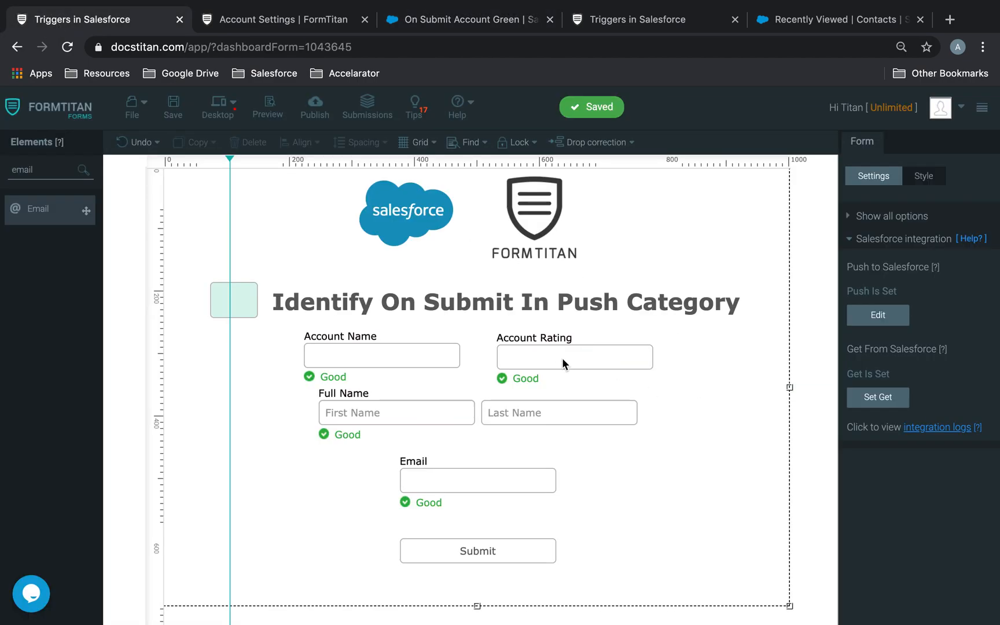
# Open Push to Salesforce from the form settings panel to show the Account and Contact mappings.
pyautogui.click(238, 294)
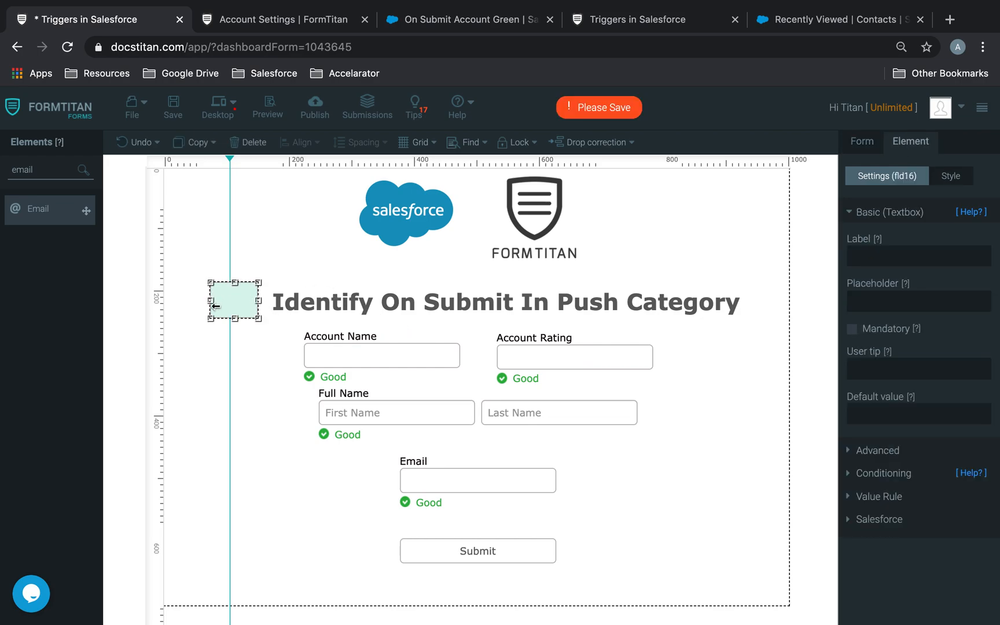
pyautogui.click(247, 347)
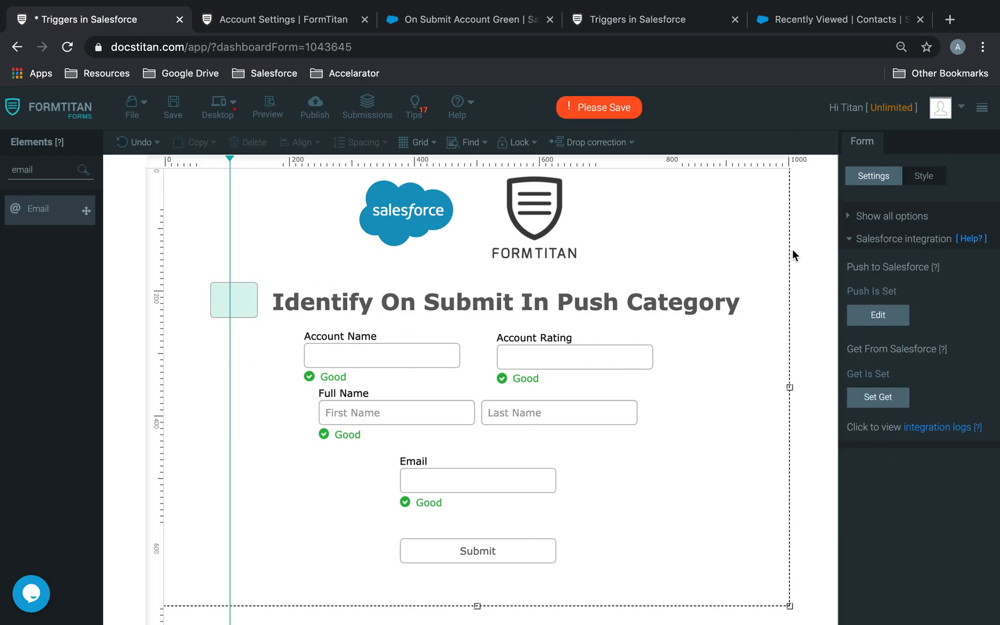
pyautogui.click(887, 318)
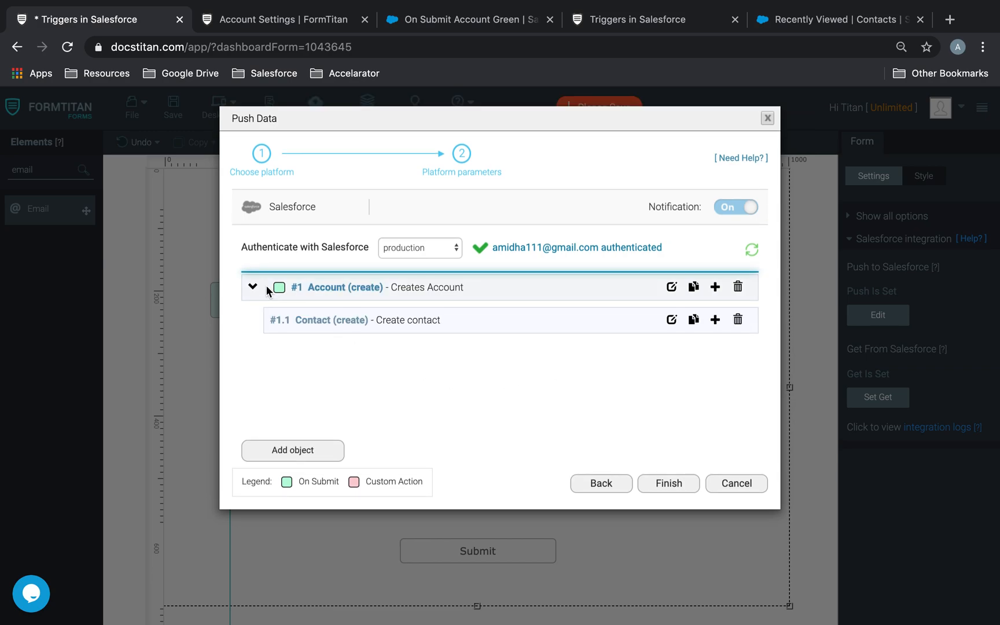